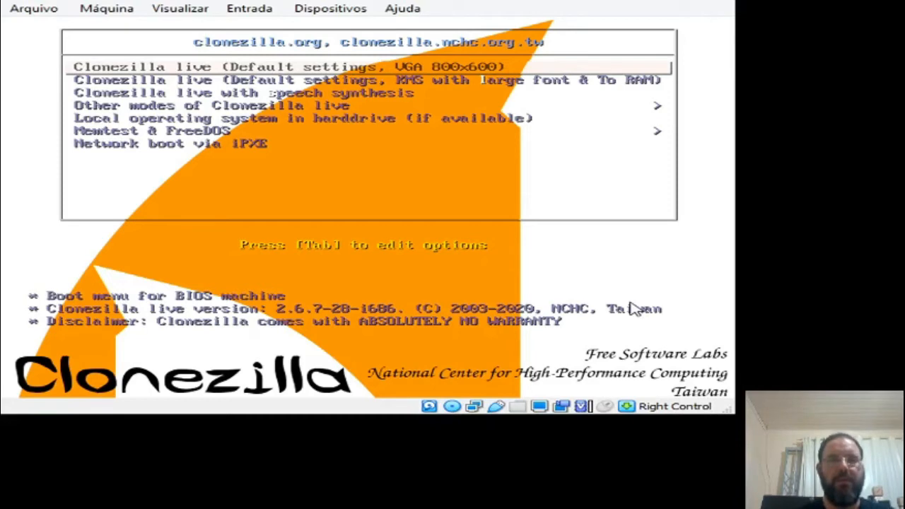
# Step: Boot Clonezilla live with the default settings at VGA 800x600 and dismiss the virtual machine's mouse integration notice
pyautogui.press('Down')
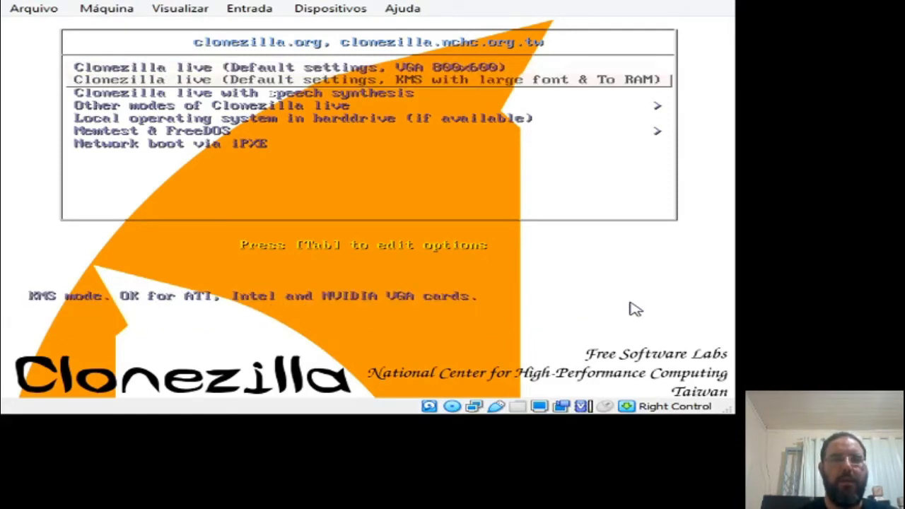
pyautogui.press('Up')
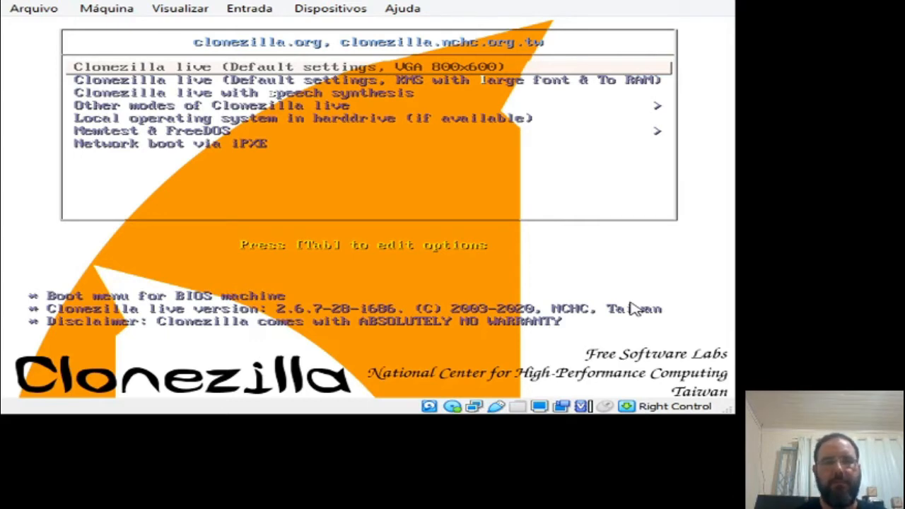
pyautogui.press('Return')
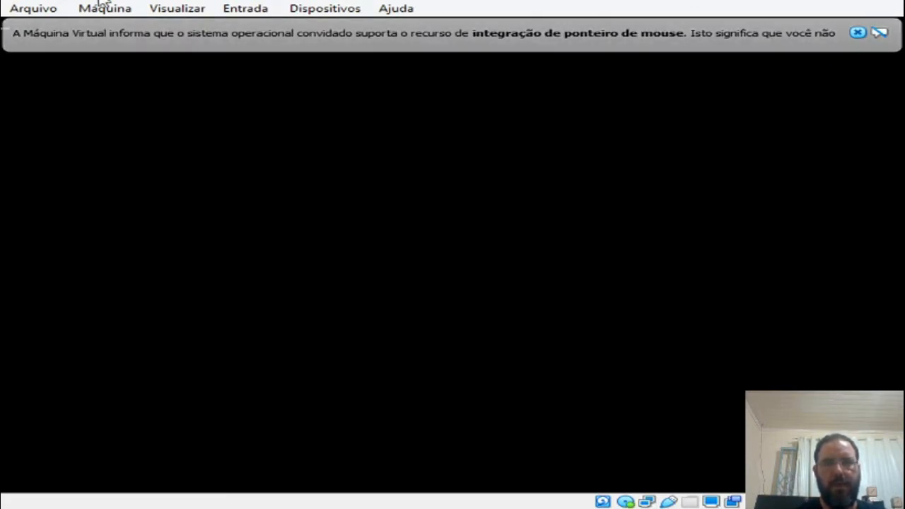
pyautogui.click(857, 33)
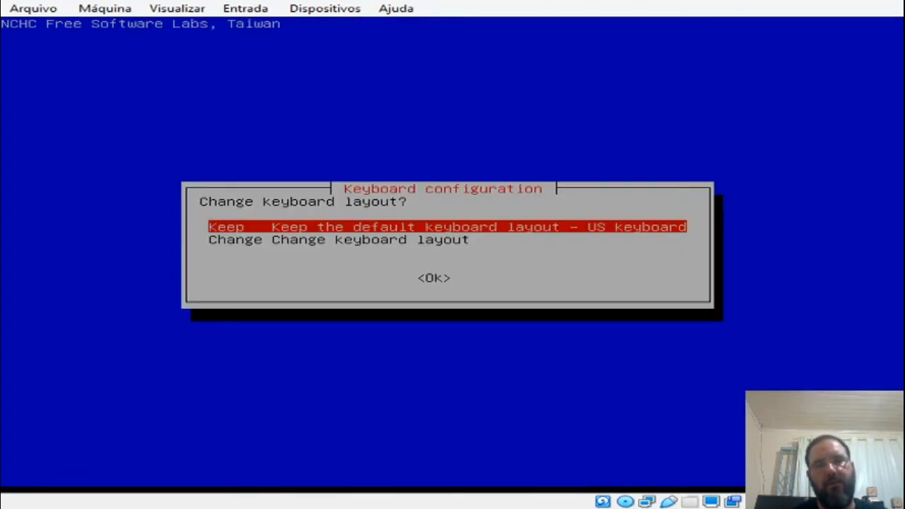
# Step: Keep the default US keyboard layout and start Clonezilla
pyautogui.press('Down')
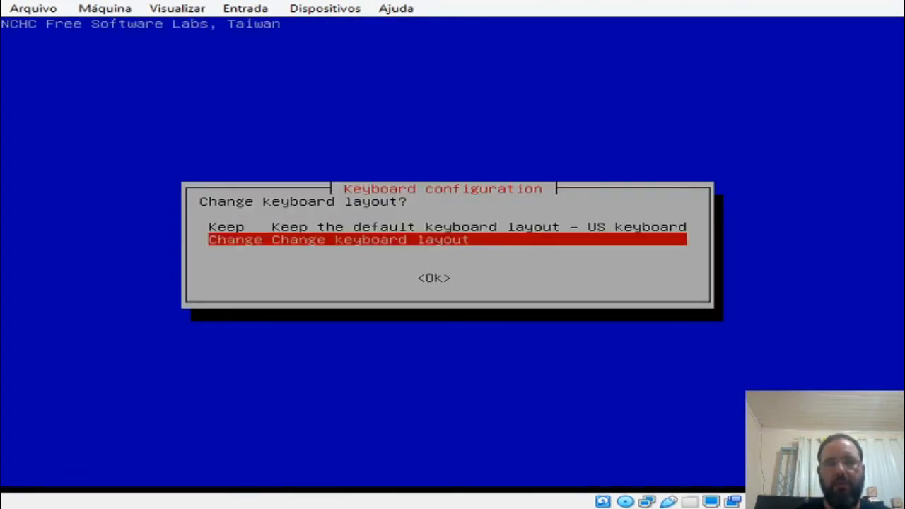
pyautogui.press('Up')
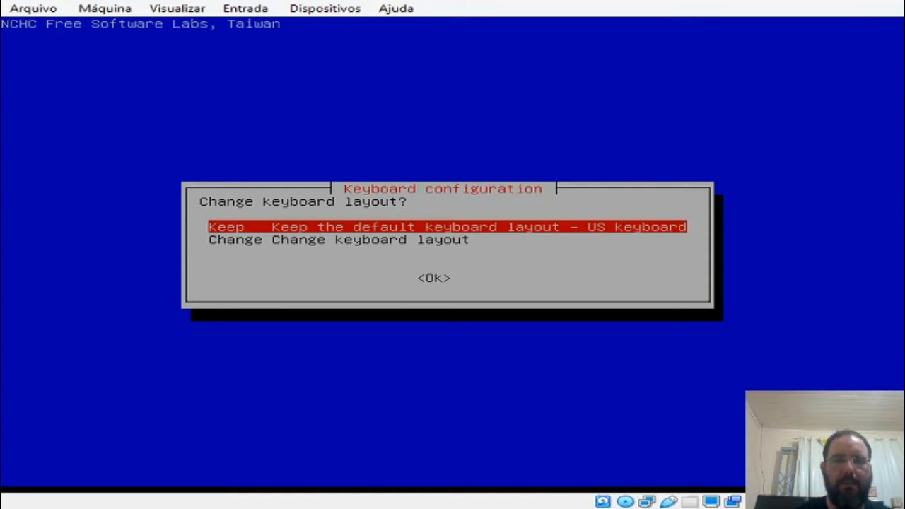
pyautogui.press('Return')
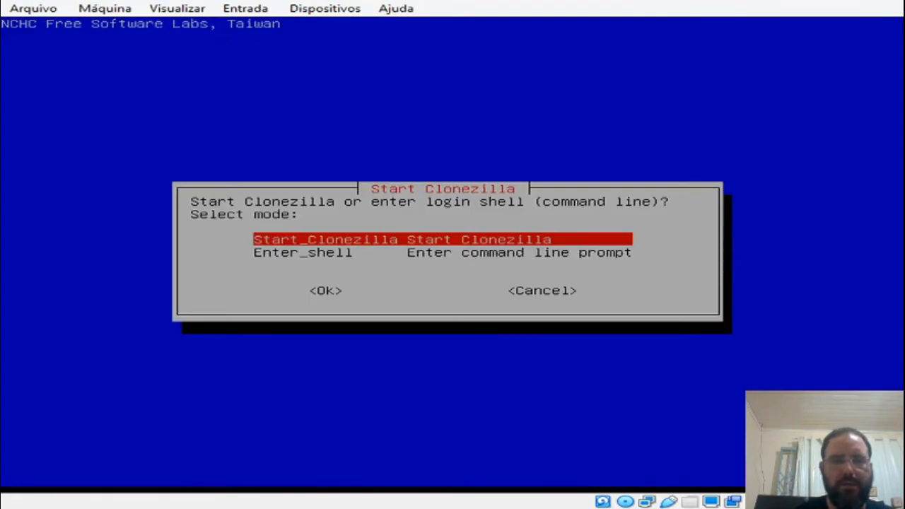
pyautogui.press('Return')
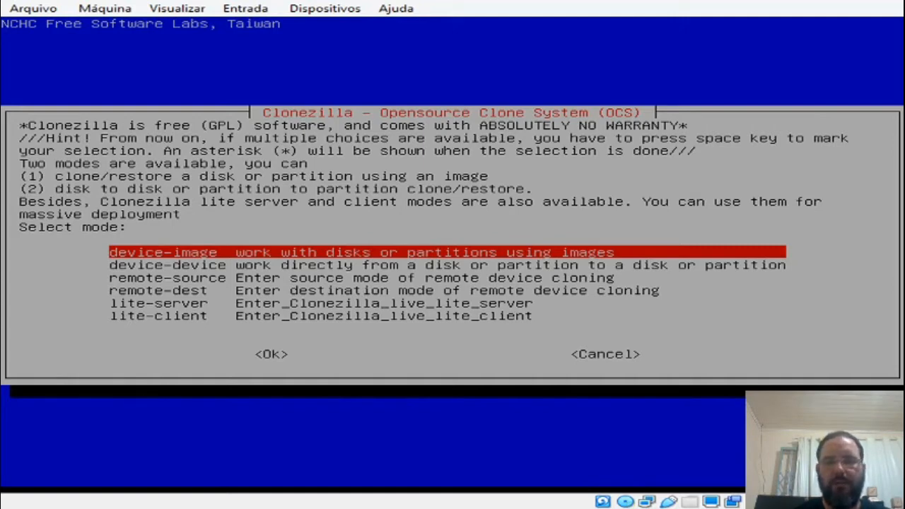
# Step: Choose the device-image mode with local_dev as the image location, and scan the machine for available disks
pyautogui.press('Return')
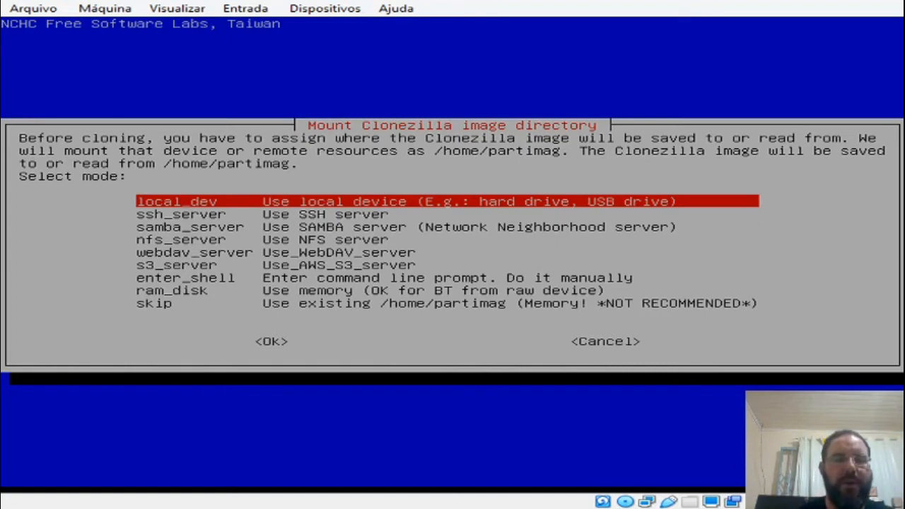
pyautogui.press('Return')
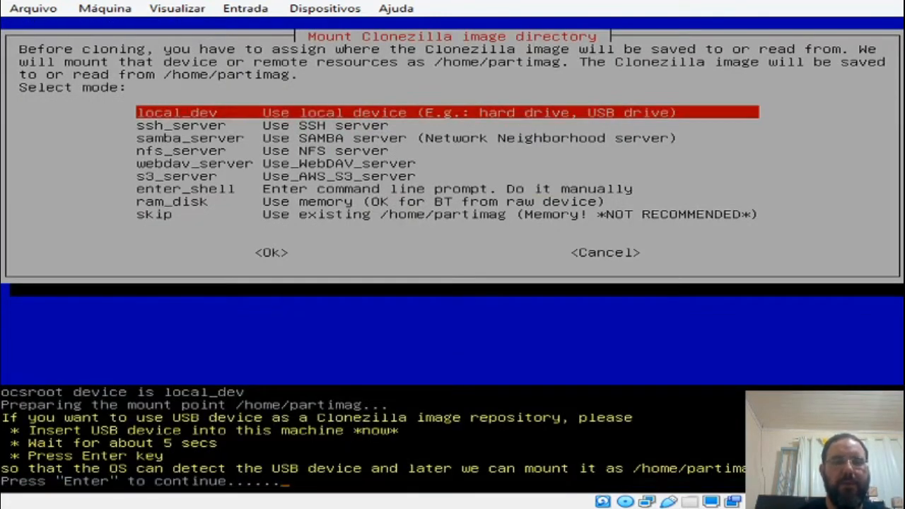
pyautogui.press('Return')
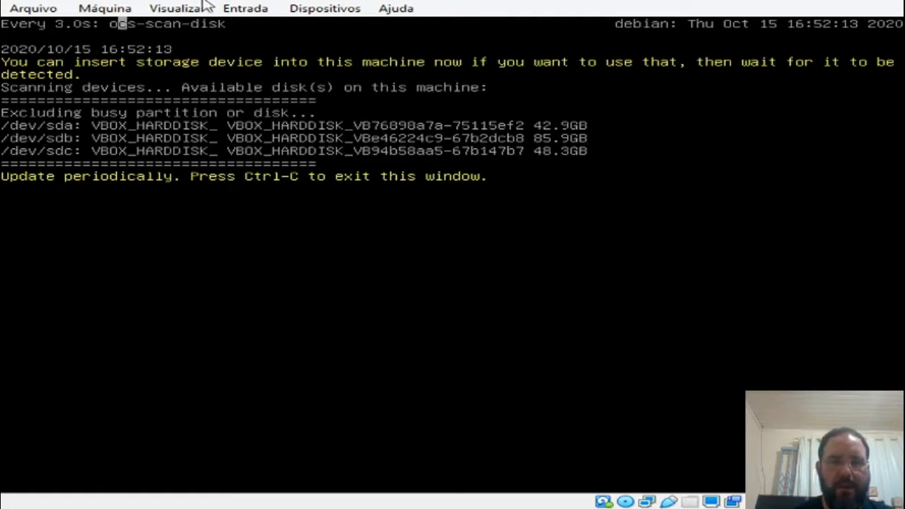
pyautogui.click(244, 8)
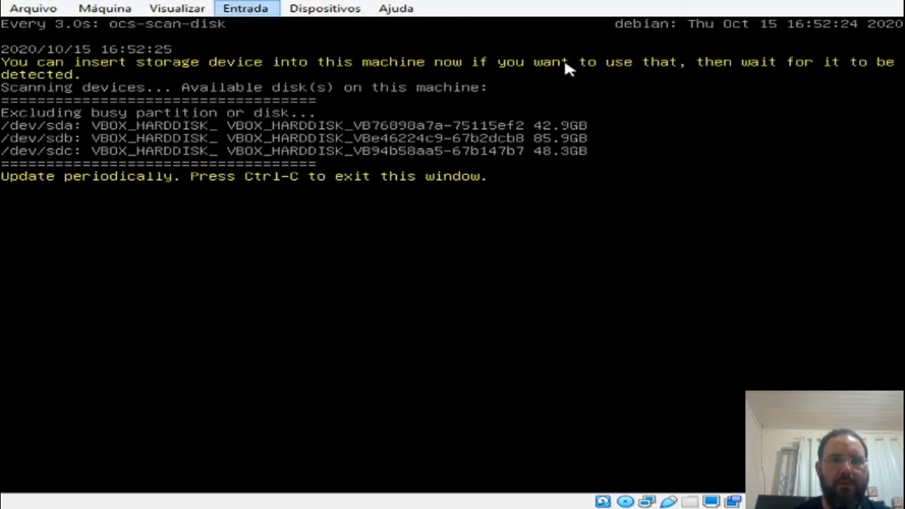
pyautogui.click(564, 75)
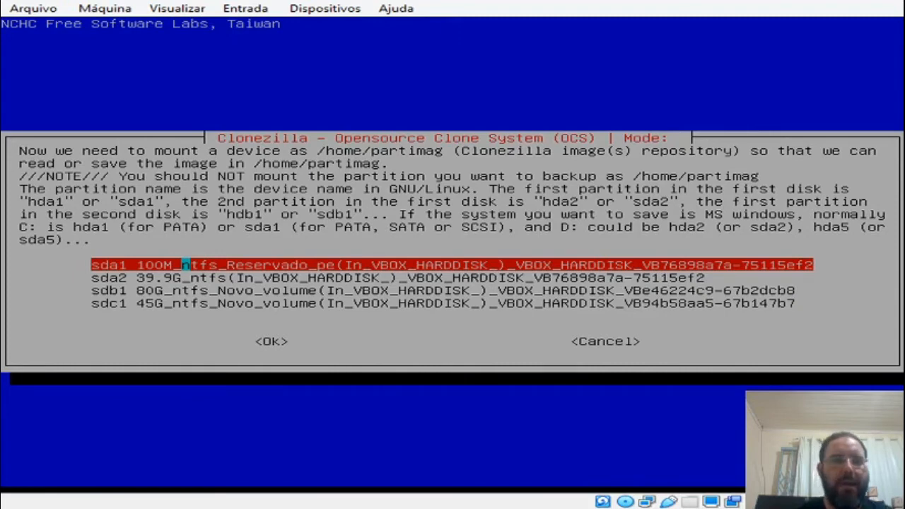
# Step: Select the 80G NTFS partition sdb1 as the Clonezilla image repository
pyautogui.press('Down')
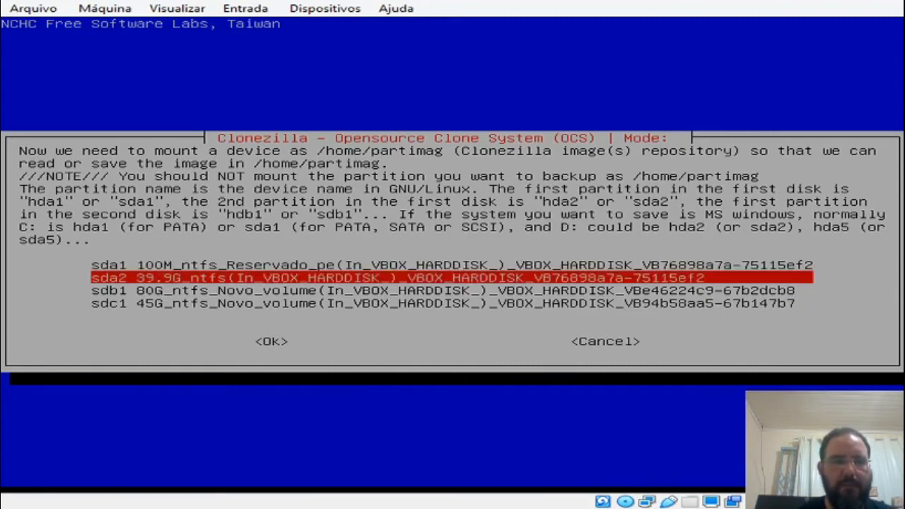
pyautogui.press('Down')
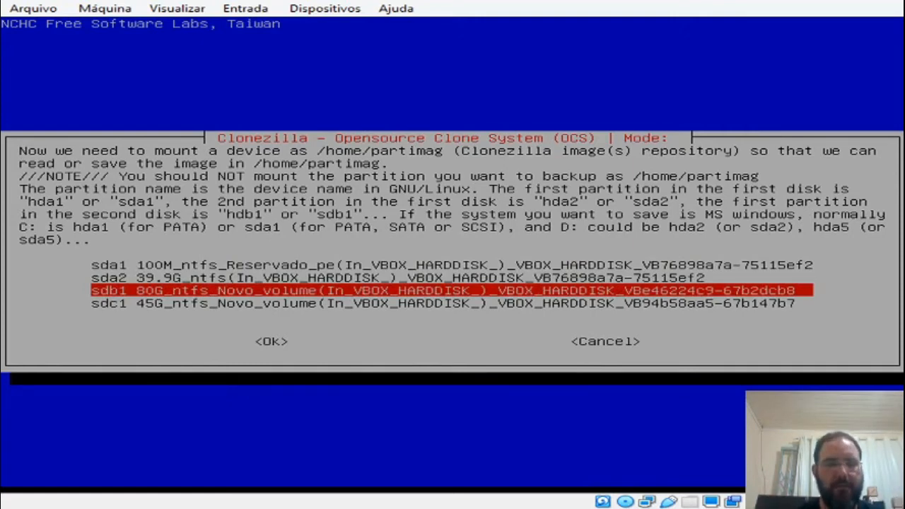
pyautogui.press('Tab')
pyautogui.press('Return')
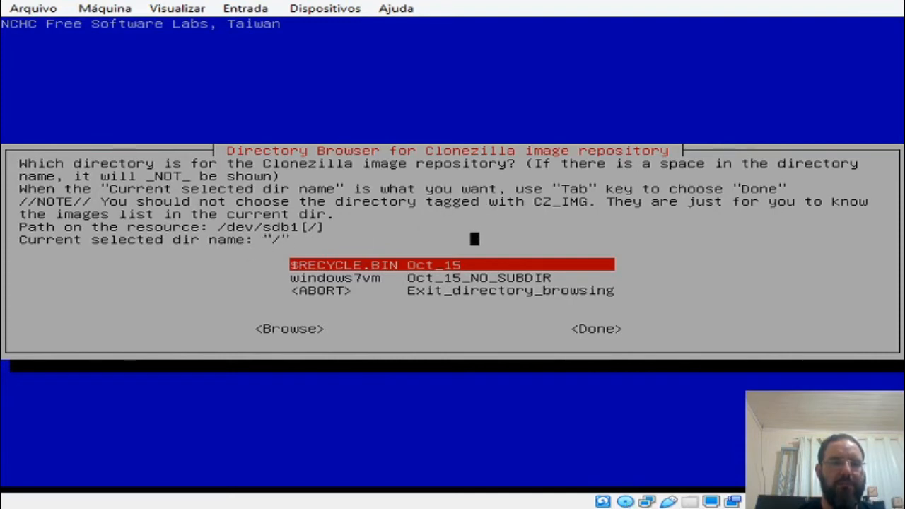
# Step: Accept the root directory of sdb1 as the repository folder and continue past the disk space summary
pyautogui.press('Tab')
pyautogui.press('Tab')
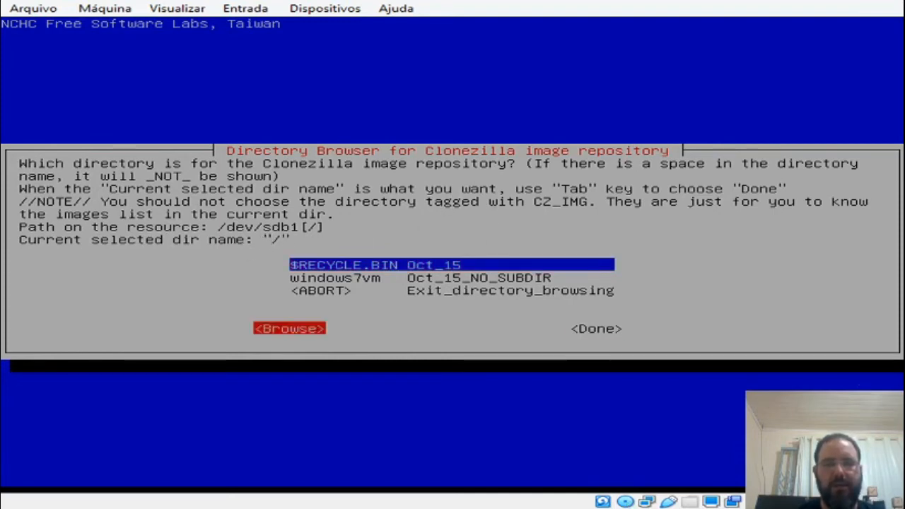
pyautogui.press('Return')
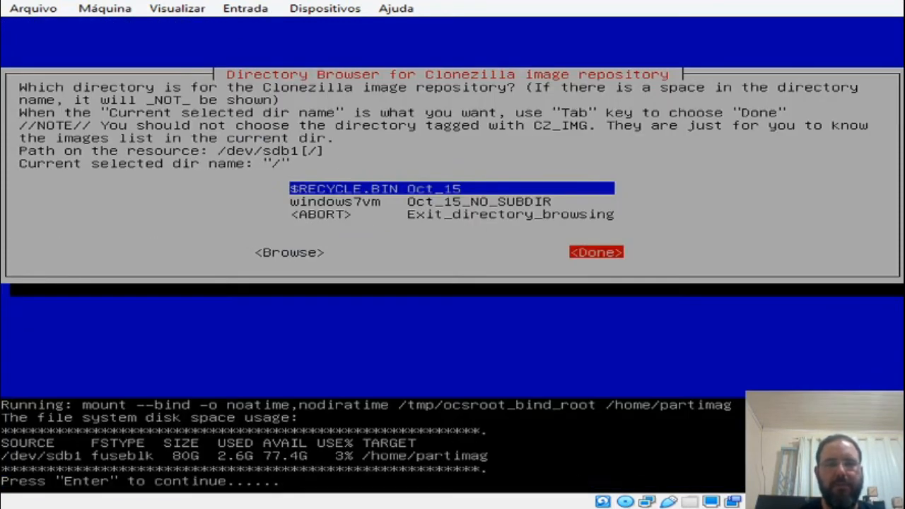
pyautogui.press('Return')
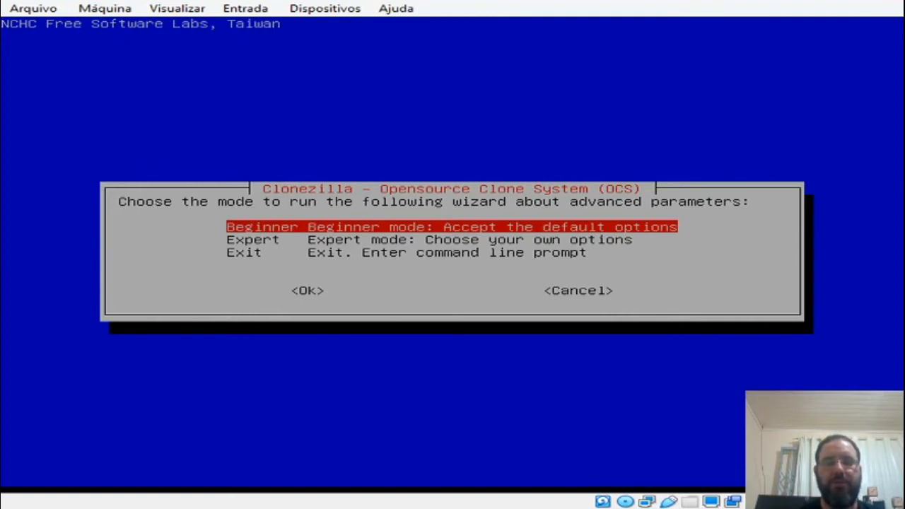
# Step: Choose Beginner mode and the savedisk option to save a local disk as an image
pyautogui.press('Tab')
pyautogui.press('Return')
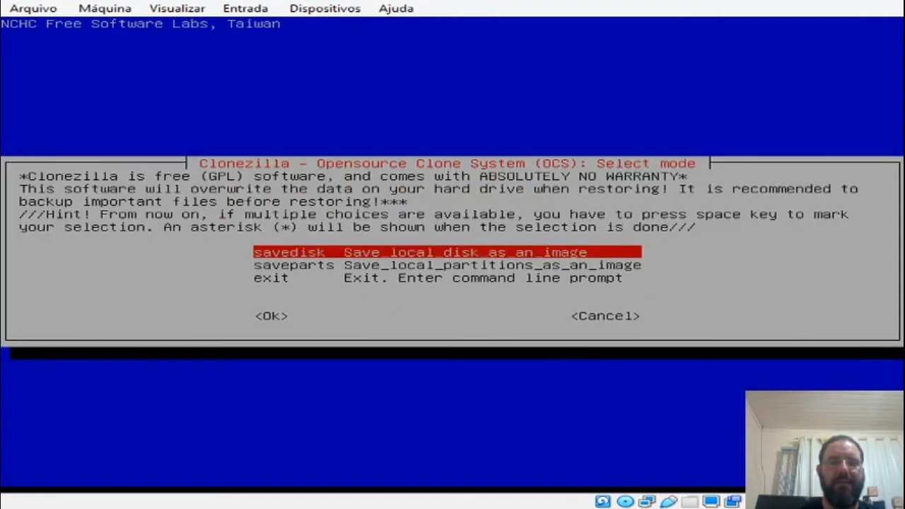
pyautogui.press('Down')
pyautogui.press('Up')
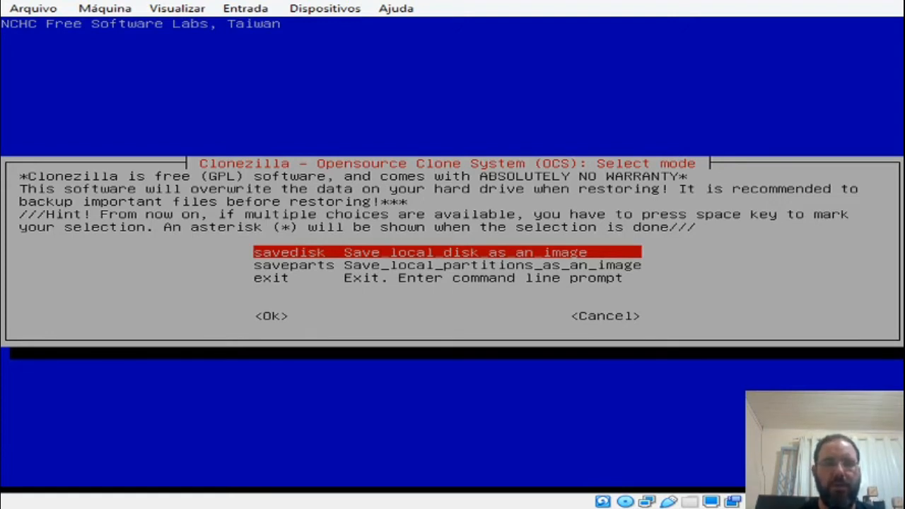
pyautogui.press('Tab')
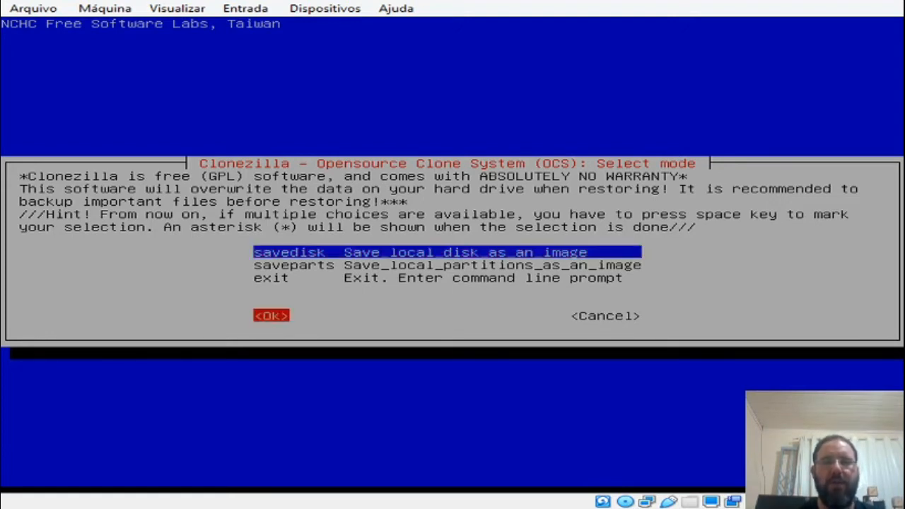
pyautogui.press('Return')
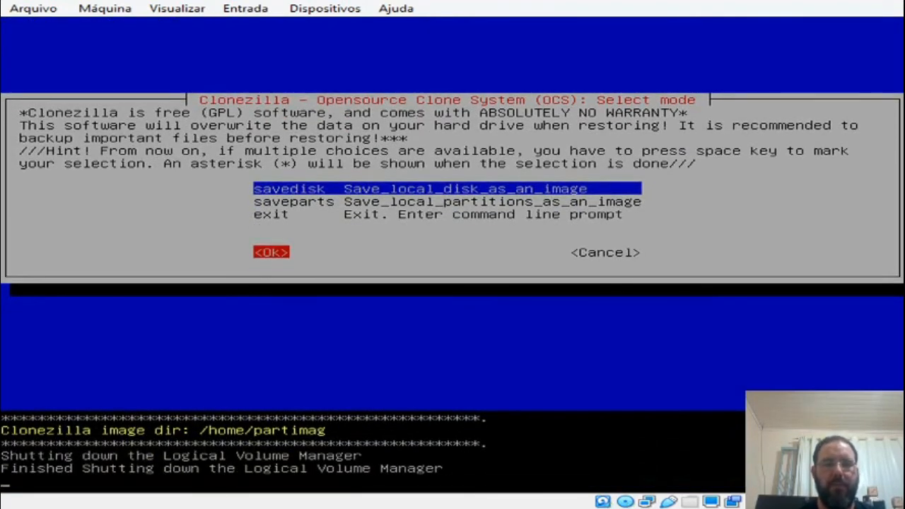
# Step: Replace the suggested image name with vmwin7 and confirm it
pyautogui.press('BackSpace')
pyautogui.press('BackSpace')
pyautogui.press('BackSpace')
pyautogui.press('BackSpace')
pyautogui.press('BackSpace')
pyautogui.press('BackSpace')
pyautogui.press('BackSpace')
pyautogui.press('BackSpace')
pyautogui.press('BackSpace')
pyautogui.press('BackSpace')
pyautogui.press('BackSpace')
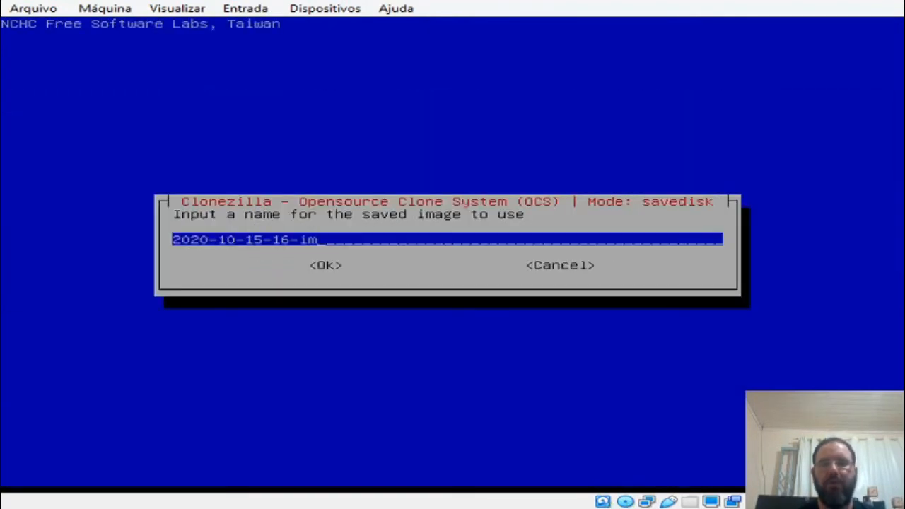
pyautogui.press('BackSpace')
pyautogui.press('BackSpace')
pyautogui.press('BackSpace')
pyautogui.press('BackSpace')
pyautogui.press('BackSpace')
pyautogui.press('BackSpace')
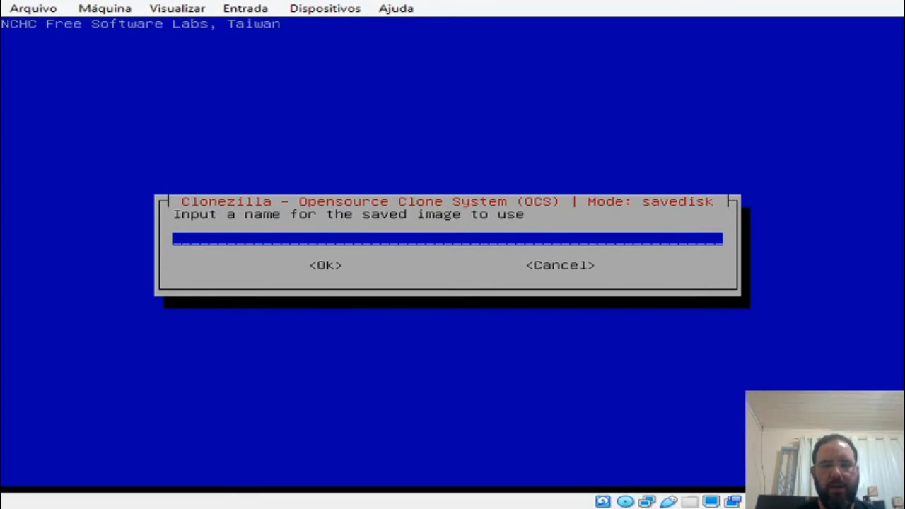
pyautogui.write('vmwindow')
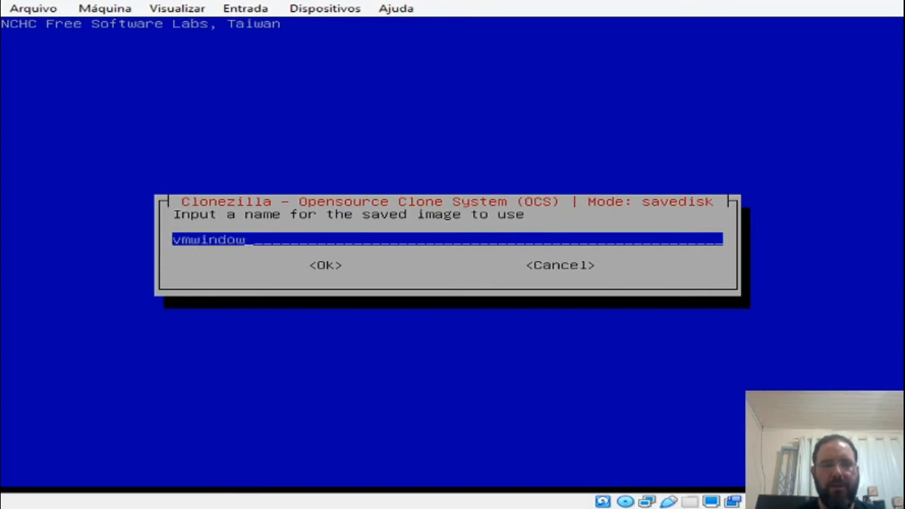
pyautogui.write('s7')
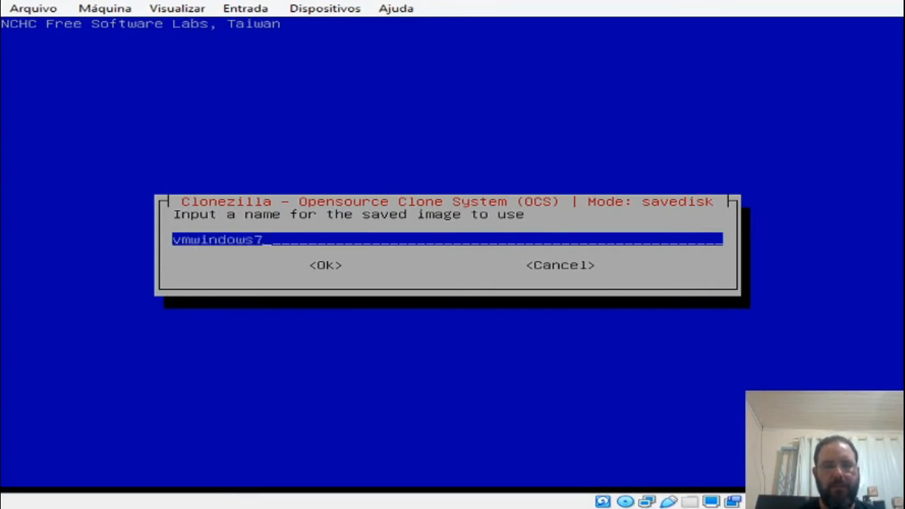
pyautogui.press('BackSpace')
pyautogui.press('BackSpace')
pyautogui.press('BackSpace')
pyautogui.press('BackSpace')
pyautogui.press('BackSpace')
pyautogui.press('BackSpace')
pyautogui.press('BackSpace')
pyautogui.write('in7')
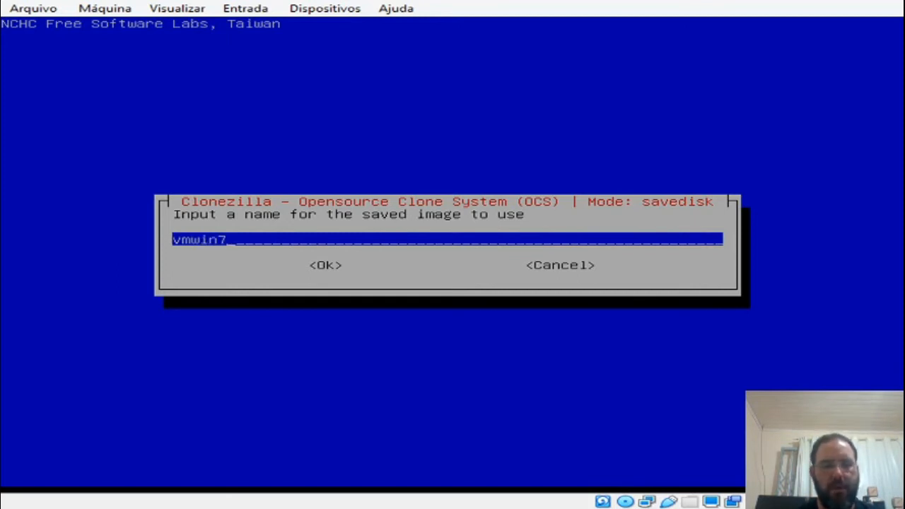
pyautogui.press('Tab')
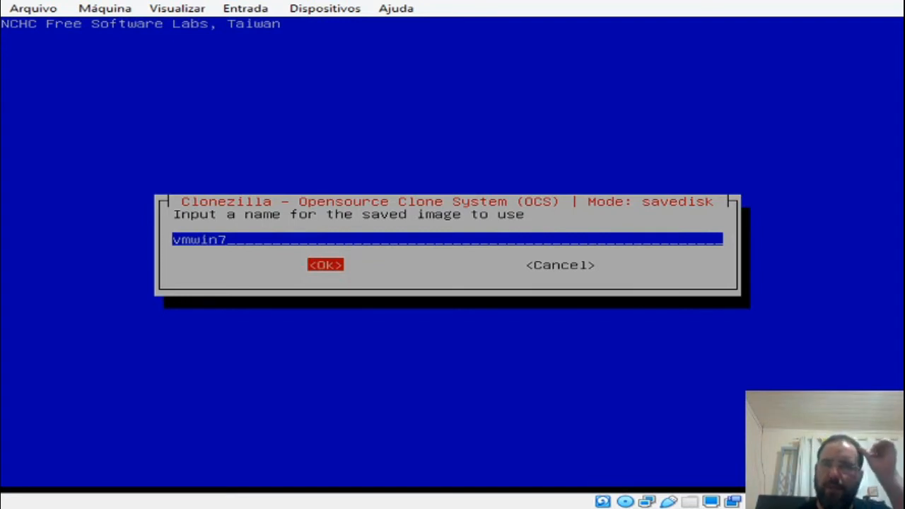
pyautogui.press('Return')
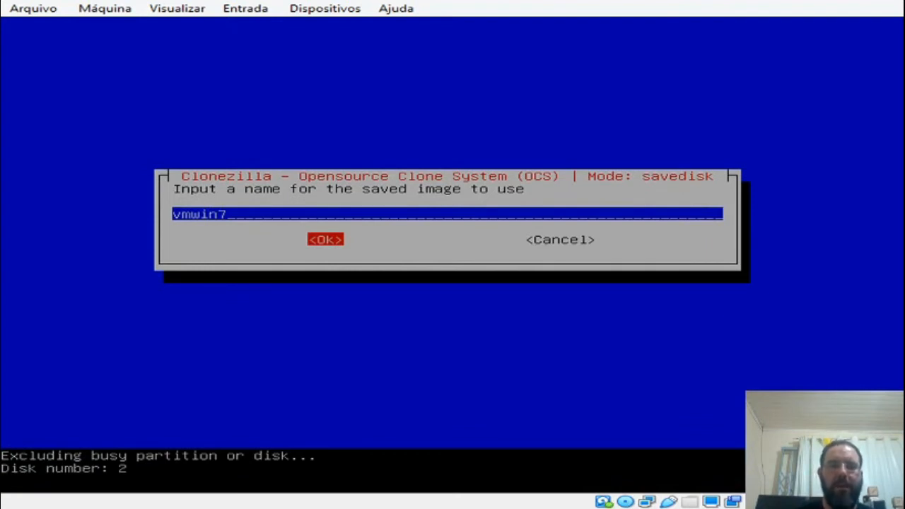
pyautogui.press('Return')
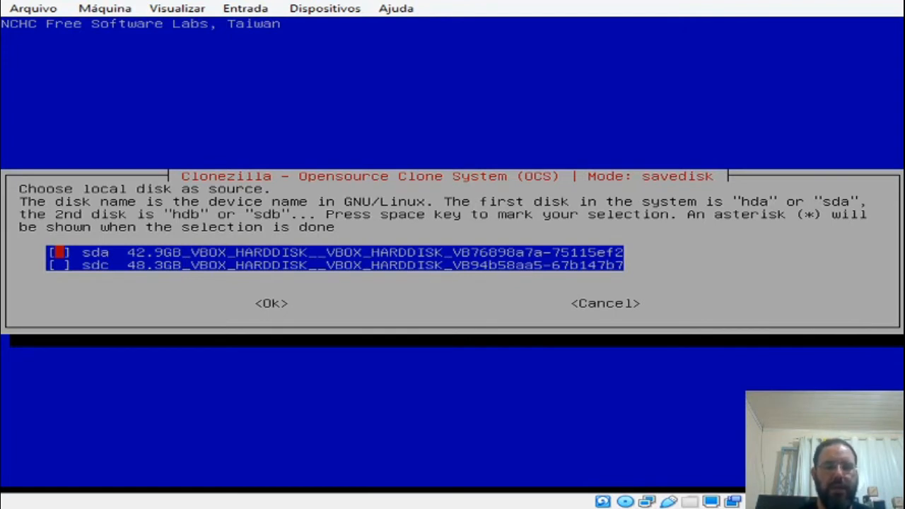
# Step: Mark the 42.9GB disk sda as the source disk and confirm the selection
pyautogui.press('space')
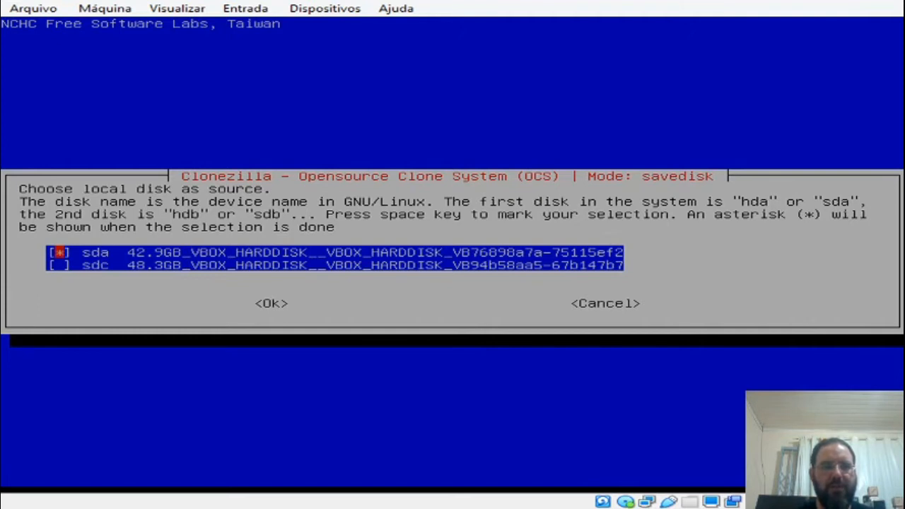
pyautogui.press('Tab')
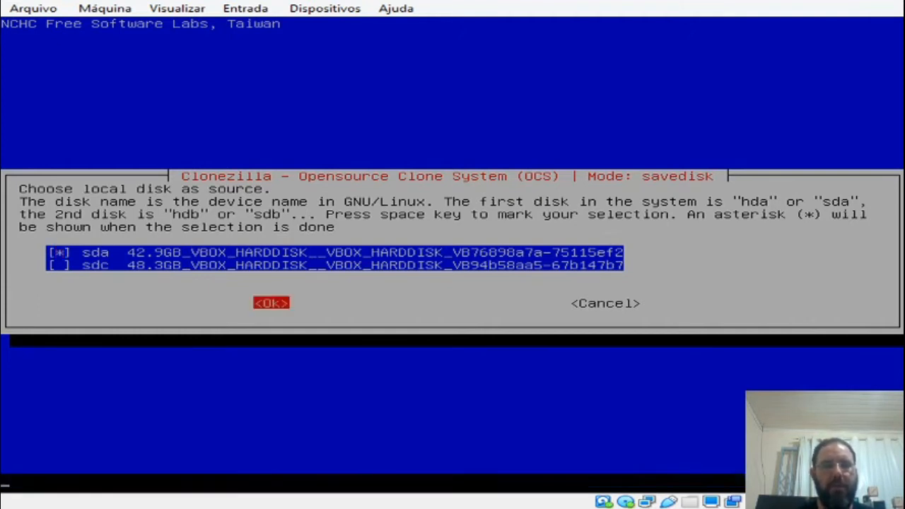
pyautogui.press('Return')
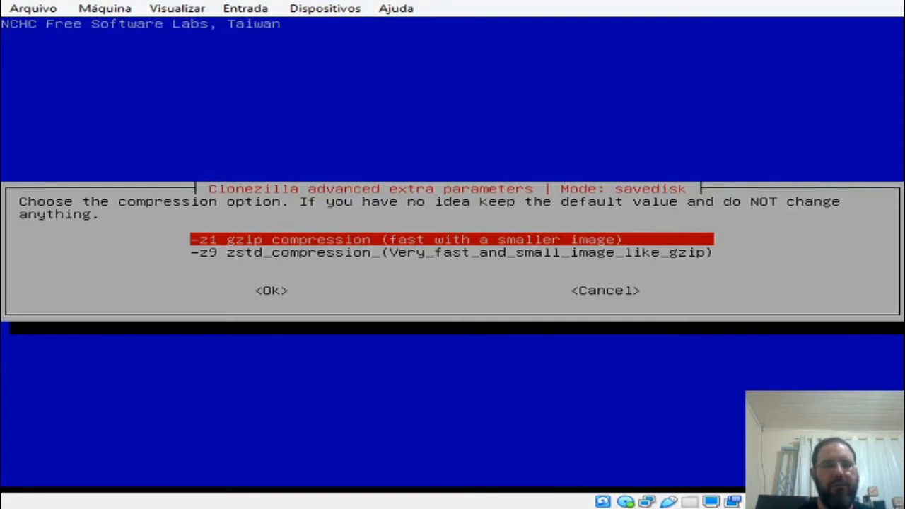
# Step: Keep -z1 gzip compression for the image and skip checking and repairing the source file system
pyautogui.press('Tab')
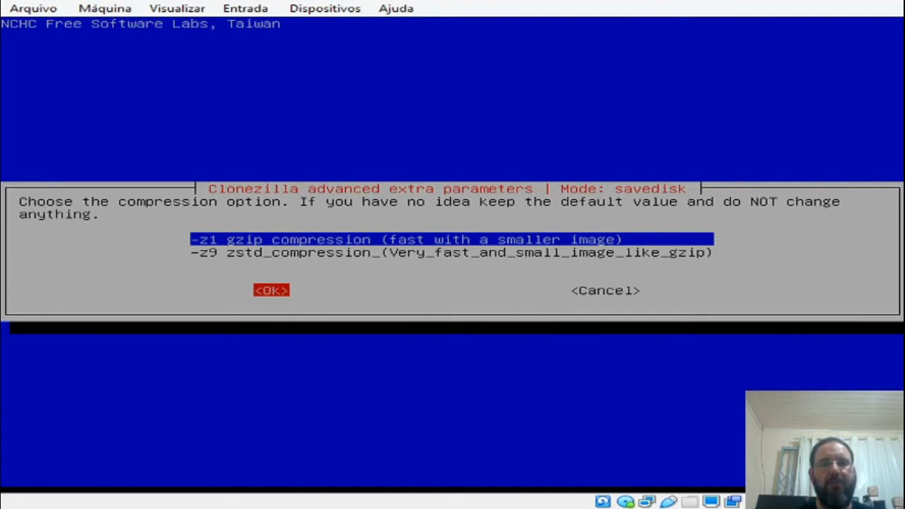
pyautogui.press('Return')
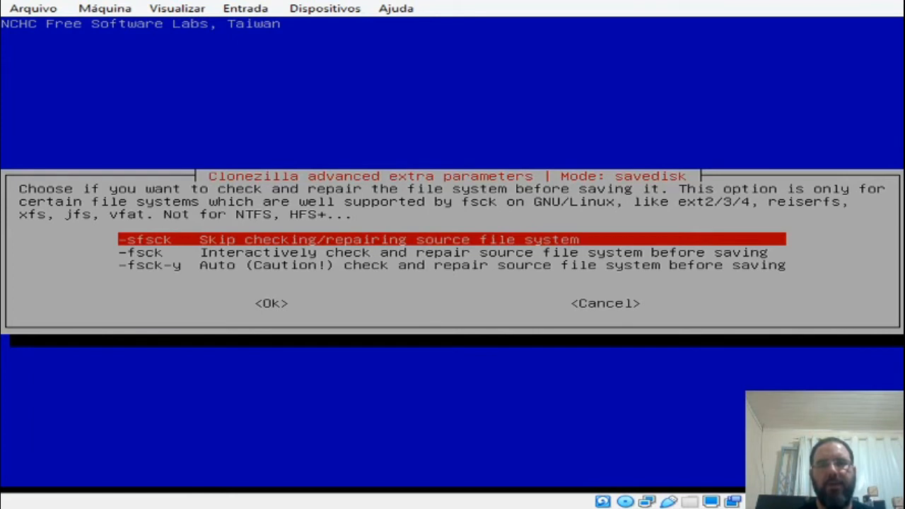
pyautogui.press('Tab')
pyautogui.press('Return')
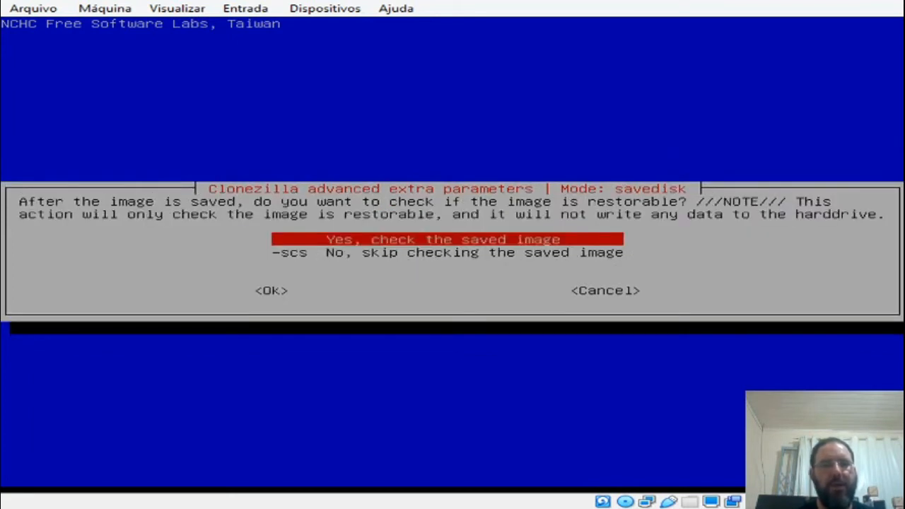
# Step: Skip checking the saved image with -scs and leave the image unencrypted with -senc
pyautogui.press('Down')
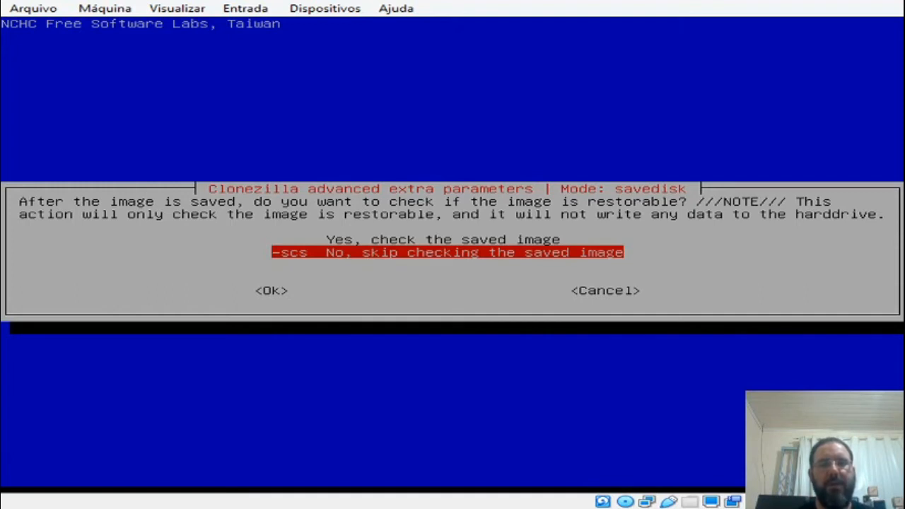
pyautogui.press('Tab')
pyautogui.press('Return')
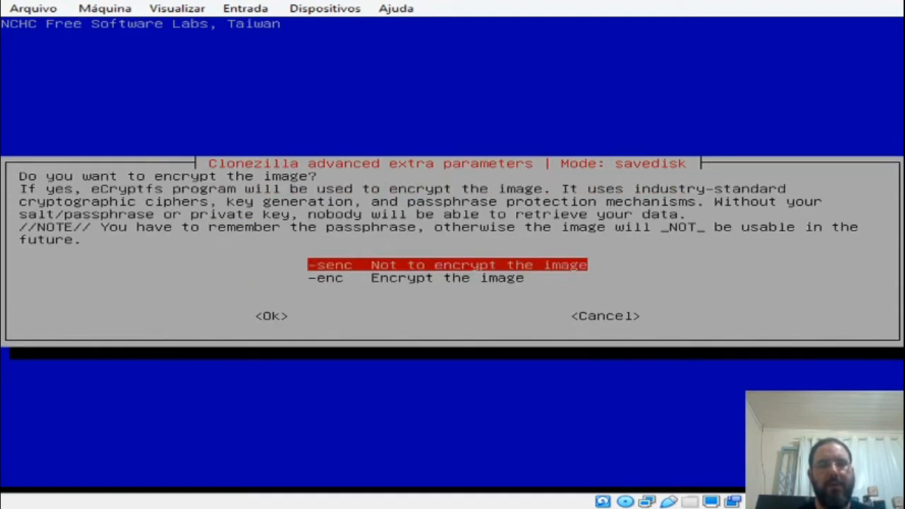
pyautogui.press('Down')
pyautogui.press('Up')
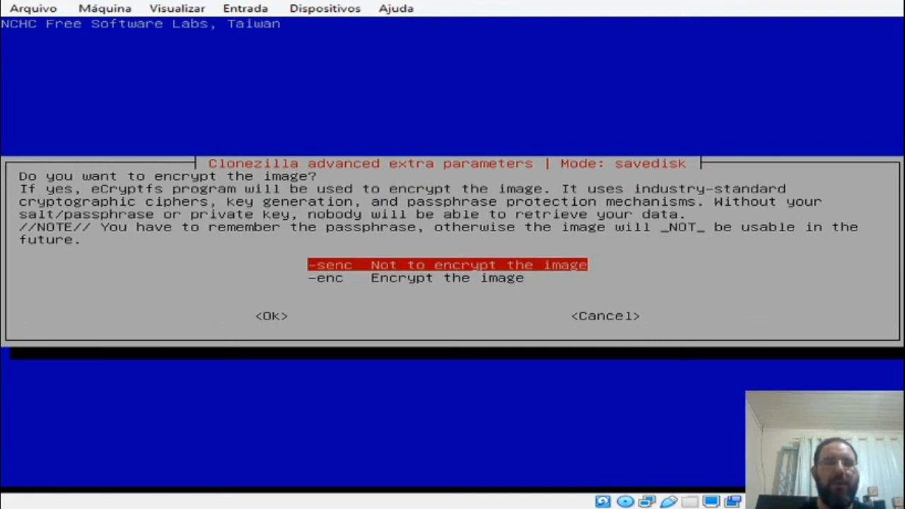
pyautogui.press('Tab')
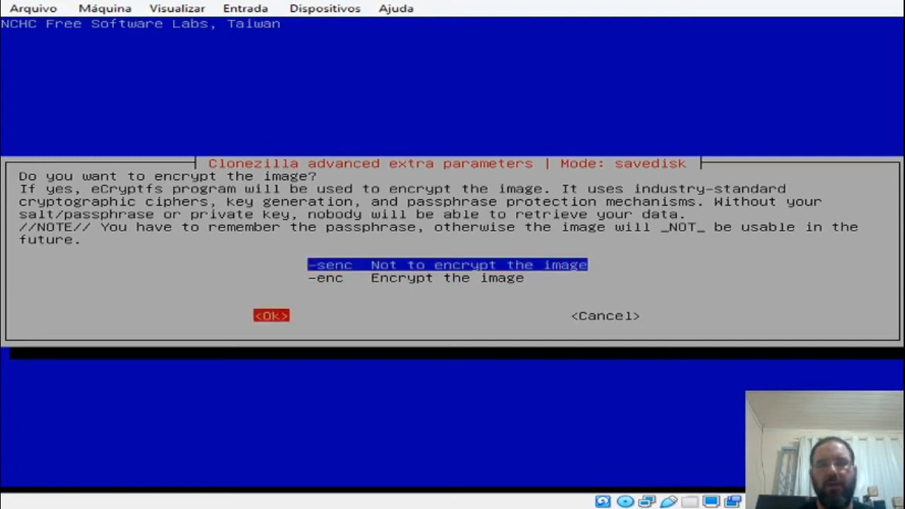
pyautogui.press('Return')
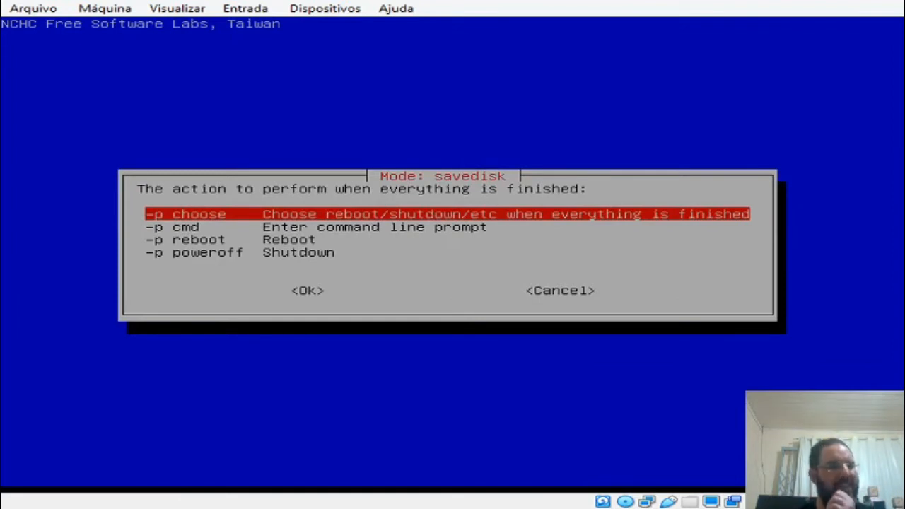
# Step: Set the action performed when everything is finished to -p poweroff (Shutdown)
pyautogui.press('Down')
pyautogui.press('Down')
pyautogui.press('Down')
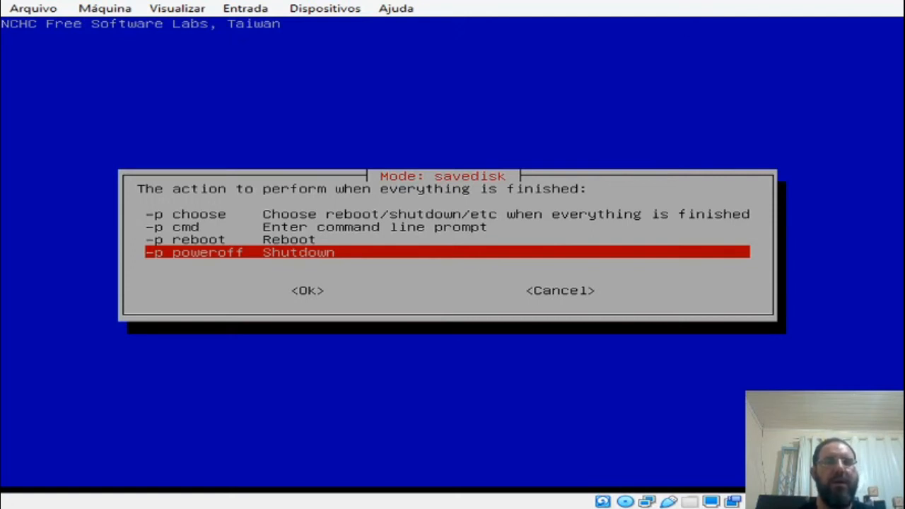
pyautogui.press('Tab')
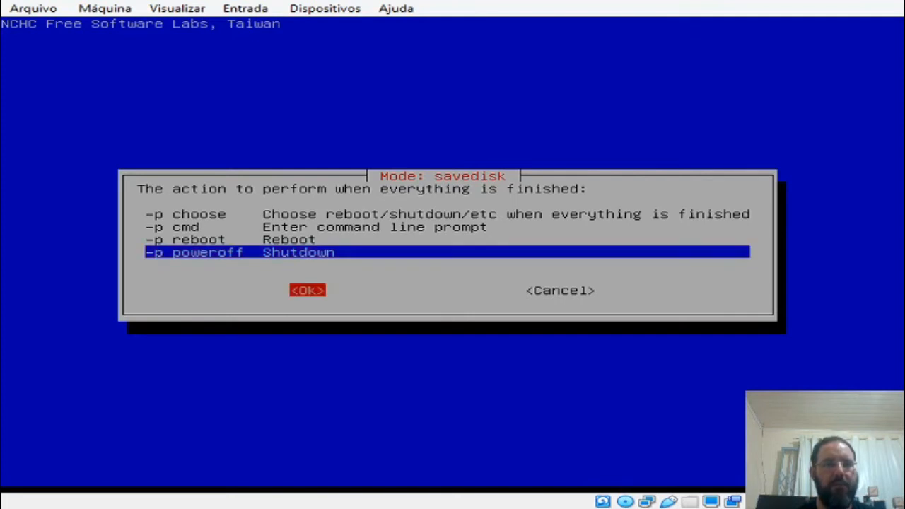
pyautogui.press('Return')
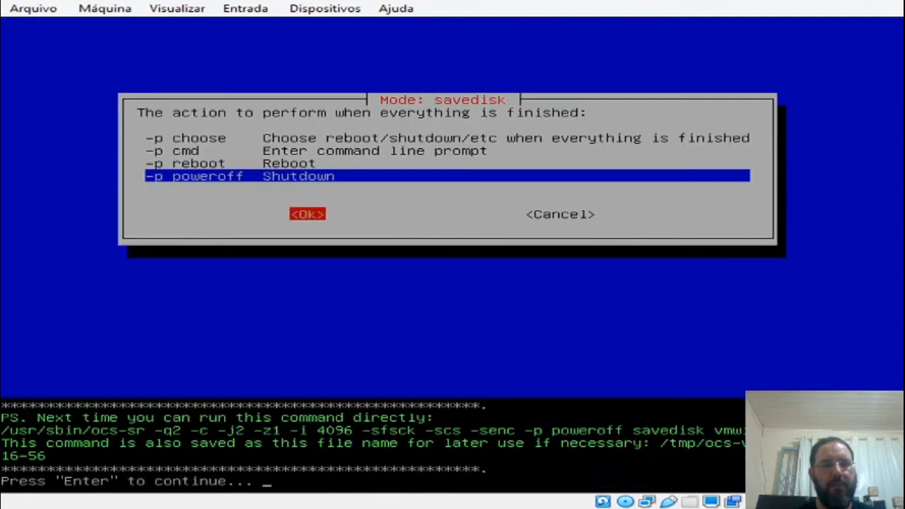
# Step: Continue past the command summary and confirm with y that sda is saved as the vmwin7 image
pyautogui.press('Return')
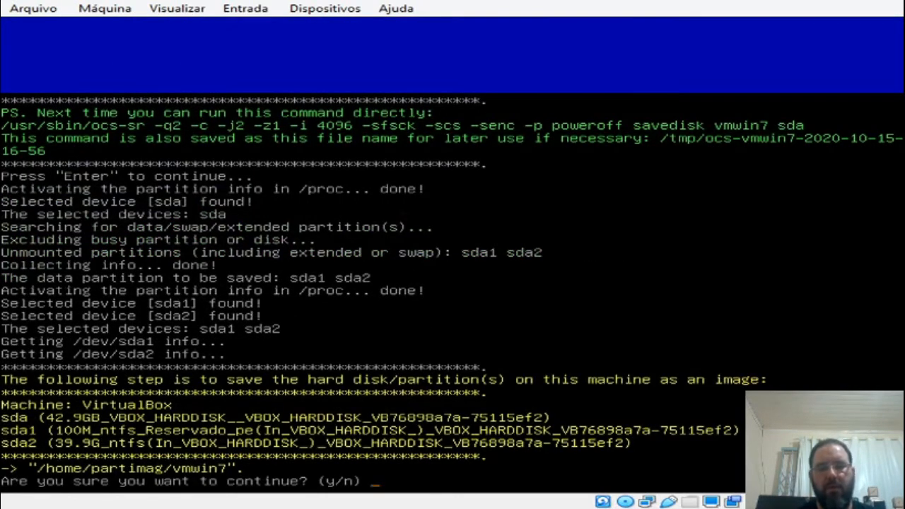
pyautogui.write('y')
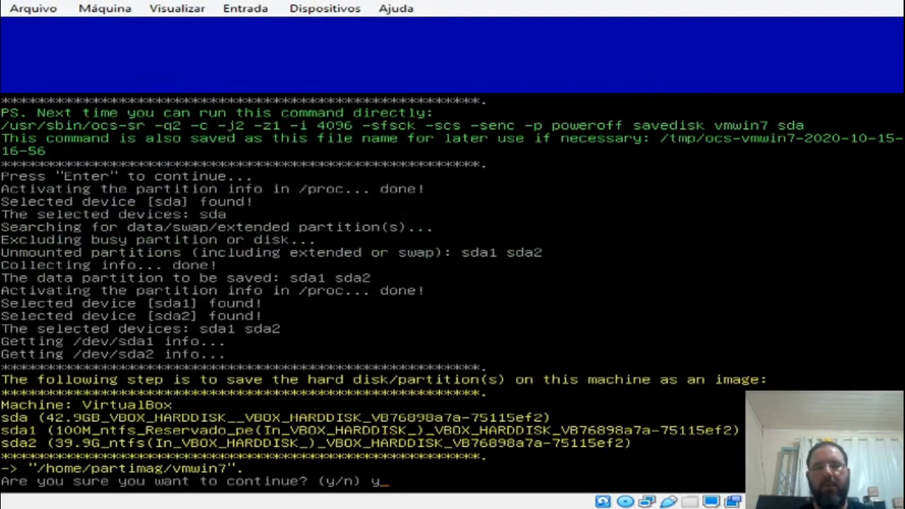
pyautogui.press('Return')
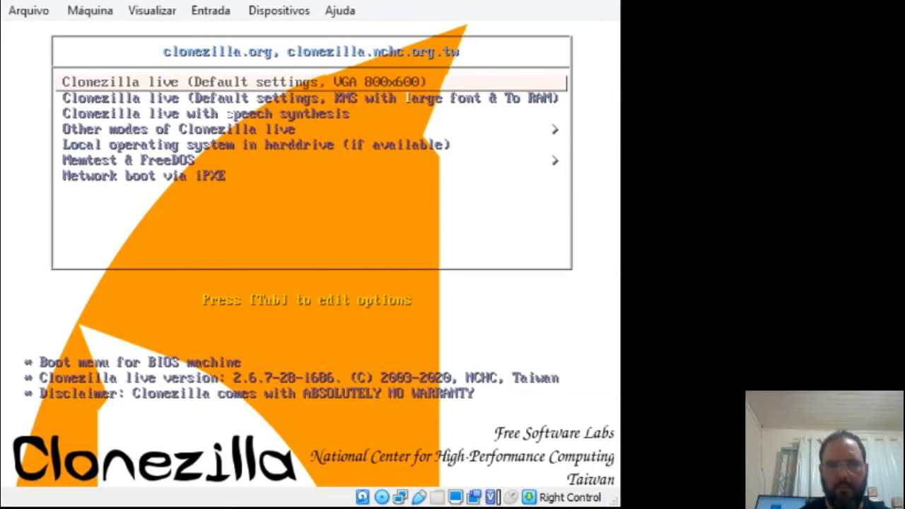
# Step: Boot Clonezilla live with the default VGA 800x600 settings and keep the default US keyboard layout
pyautogui.press('Return')
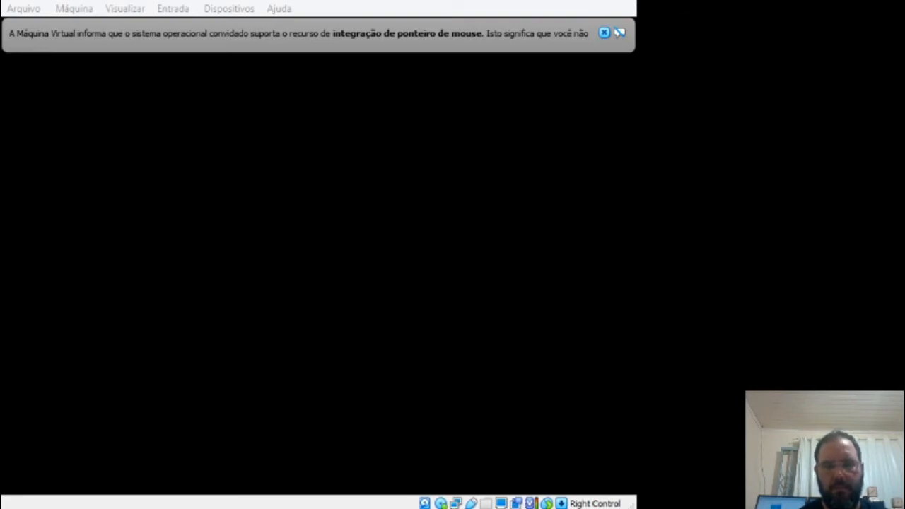
pyautogui.hotkey('alt', 'Tab')
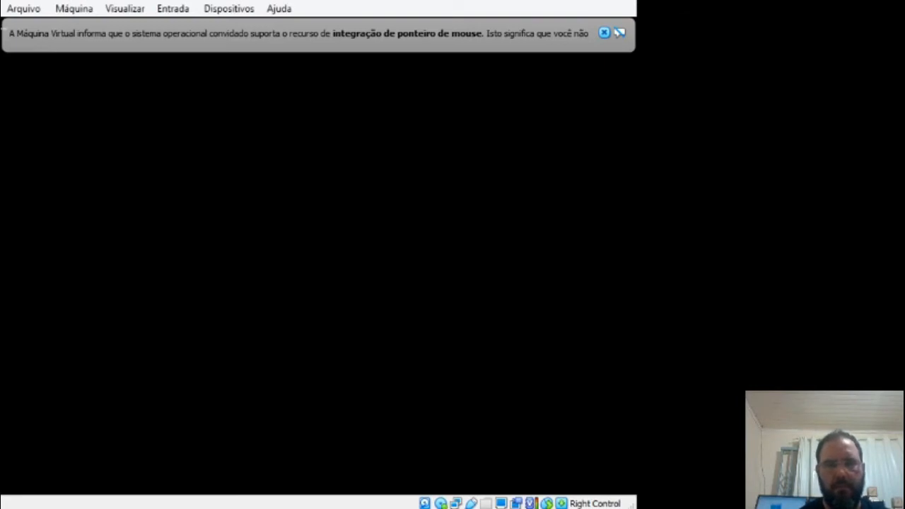
pyautogui.click(603, 32)
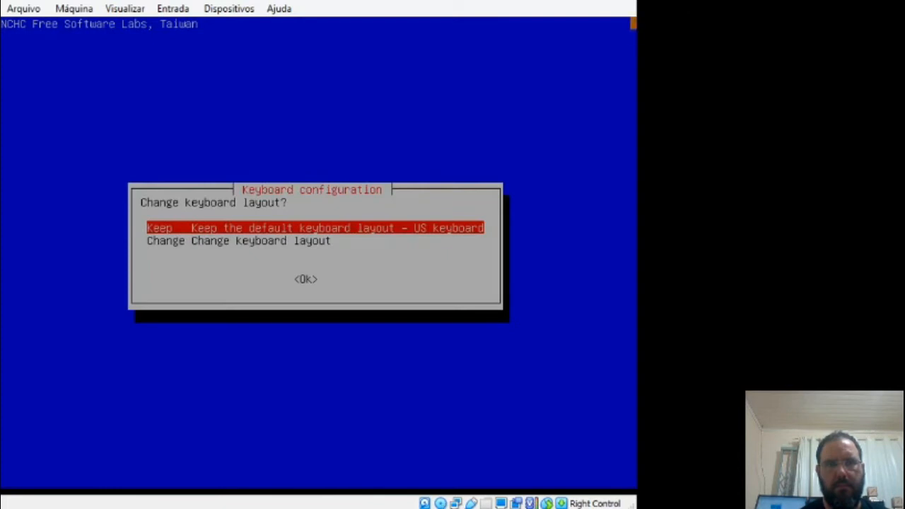
pyautogui.press('Control_R')
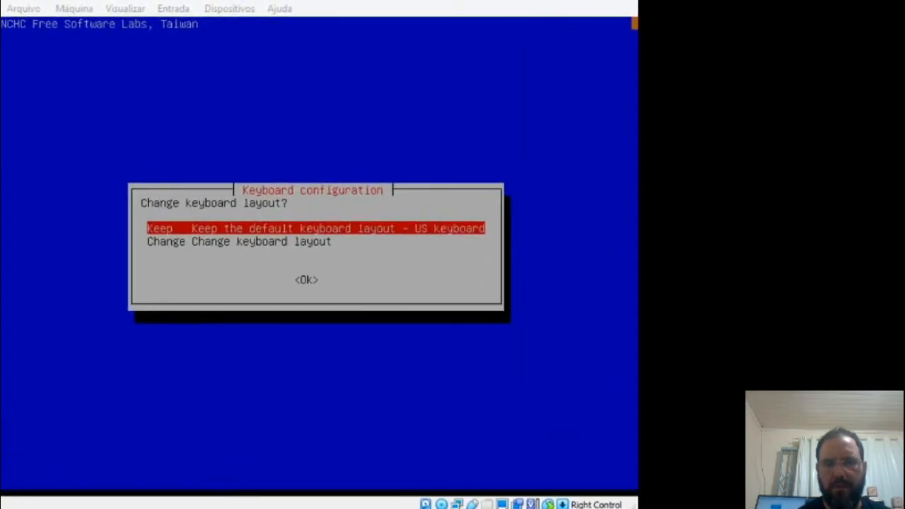
pyautogui.click(405, 253)
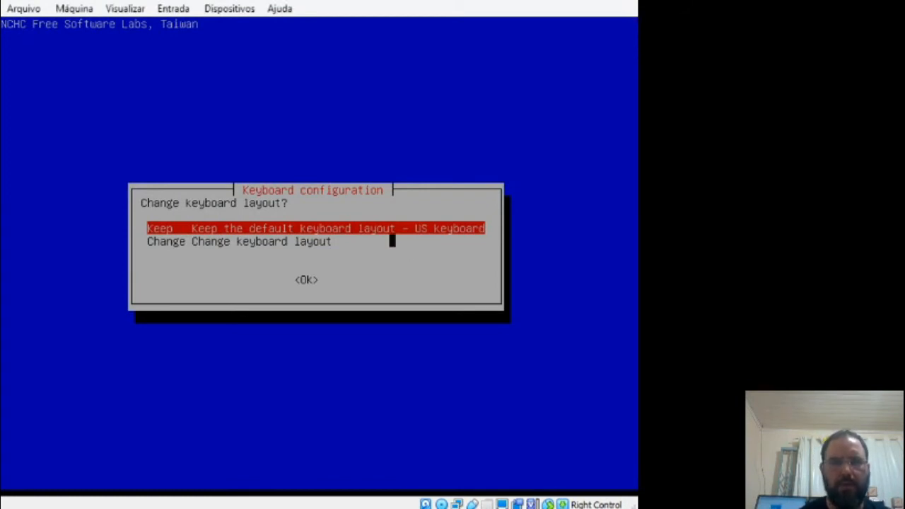
pyautogui.press('Return')
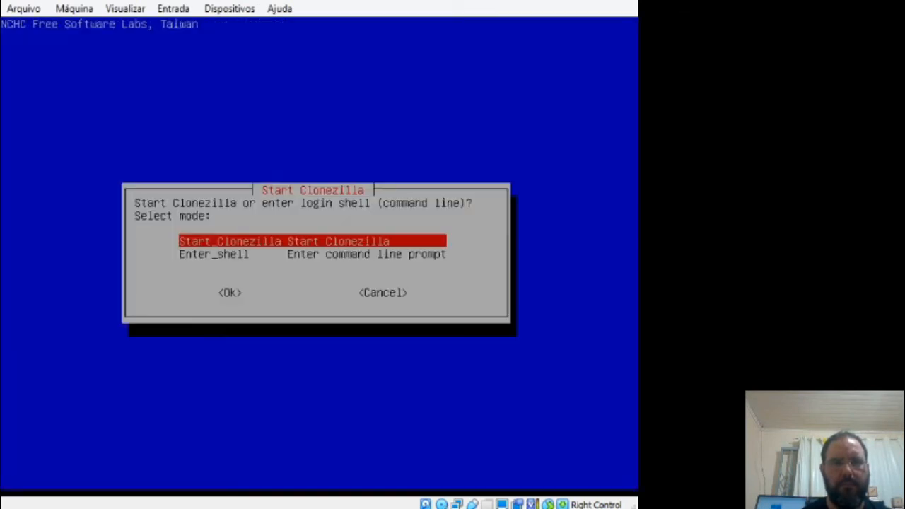
# Step: Start Clonezilla in device-image mode, use local_dev for the image repository, and continue to the device scan
pyautogui.press('Down')
pyautogui.press('Up')
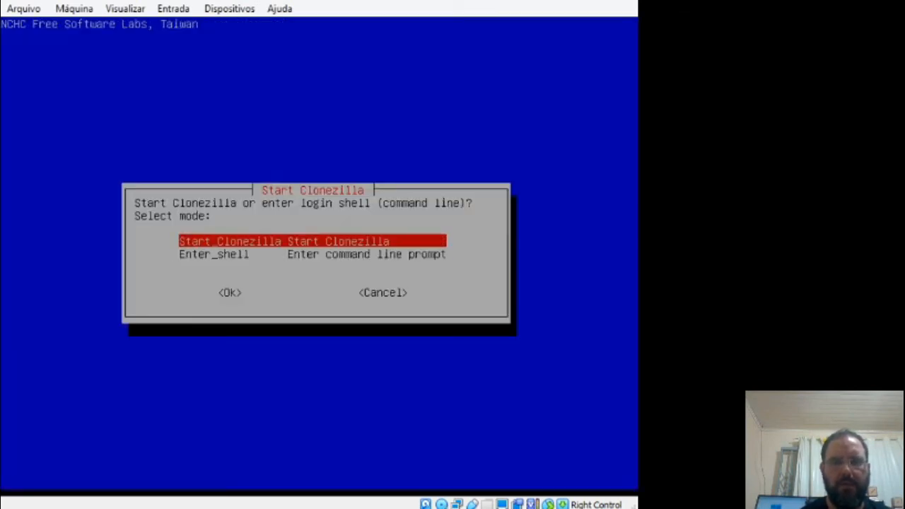
pyautogui.press('Return')
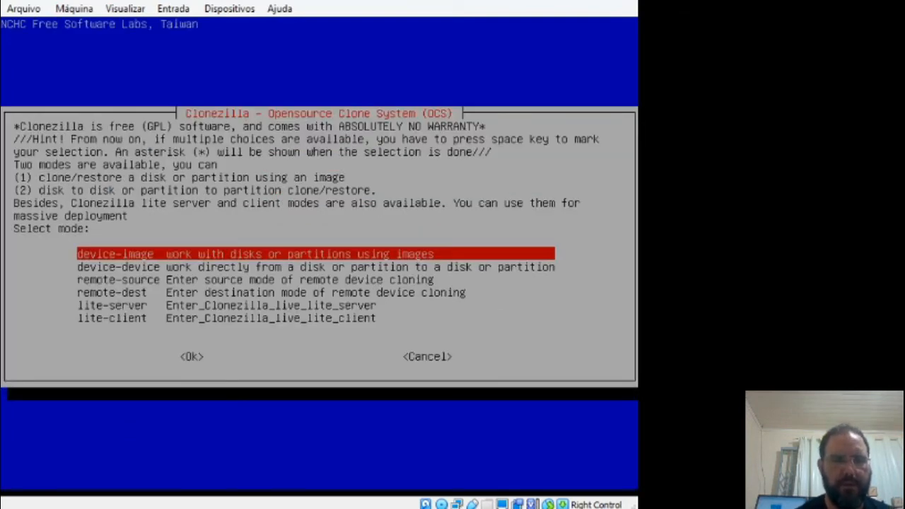
pyautogui.press('Return')
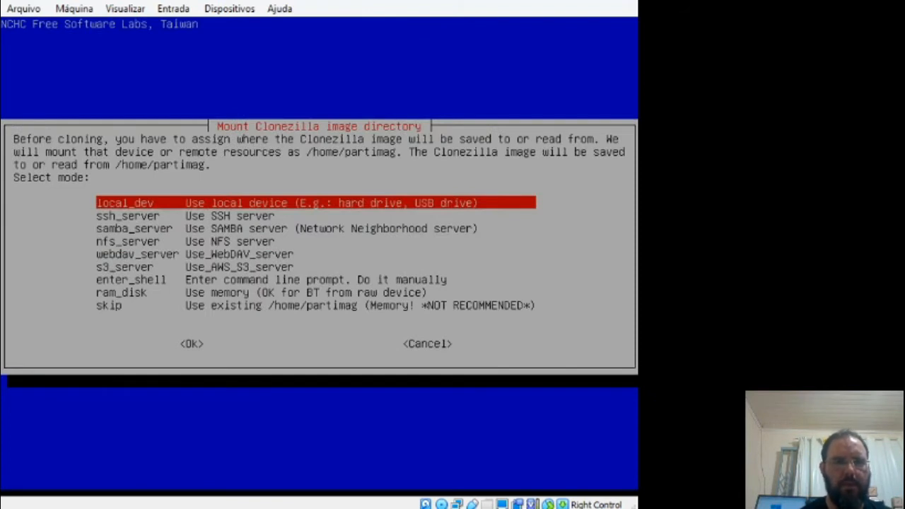
pyautogui.press('Return')
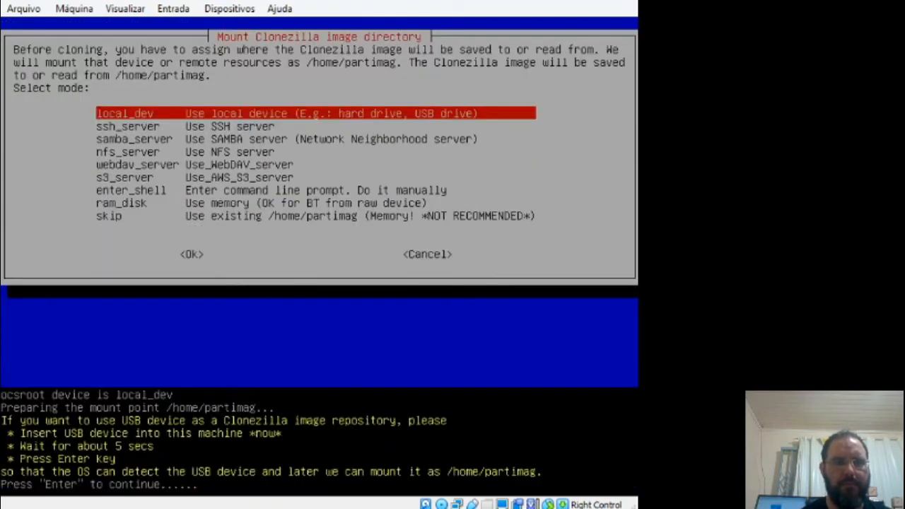
pyautogui.press('Return')
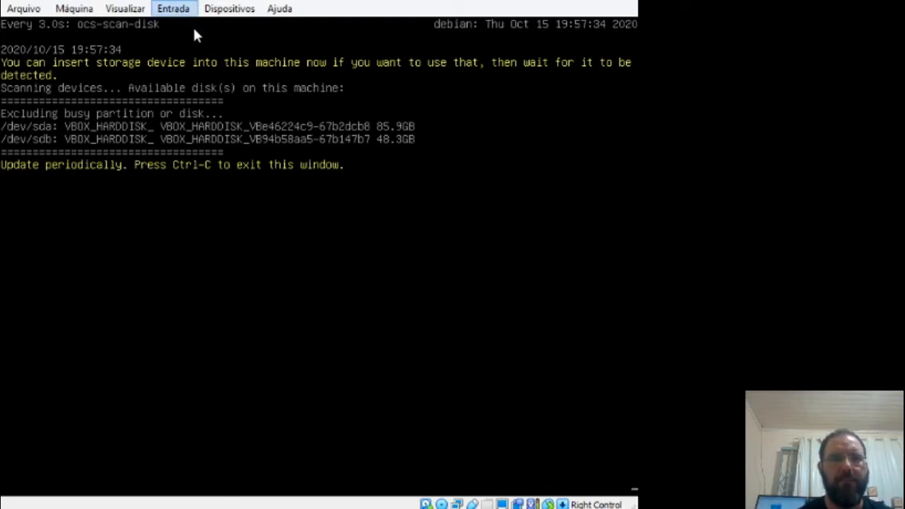
# Step: Leave the disk scan and mount the 80G partition sda1 as the image repository
pyautogui.click(400, 83)
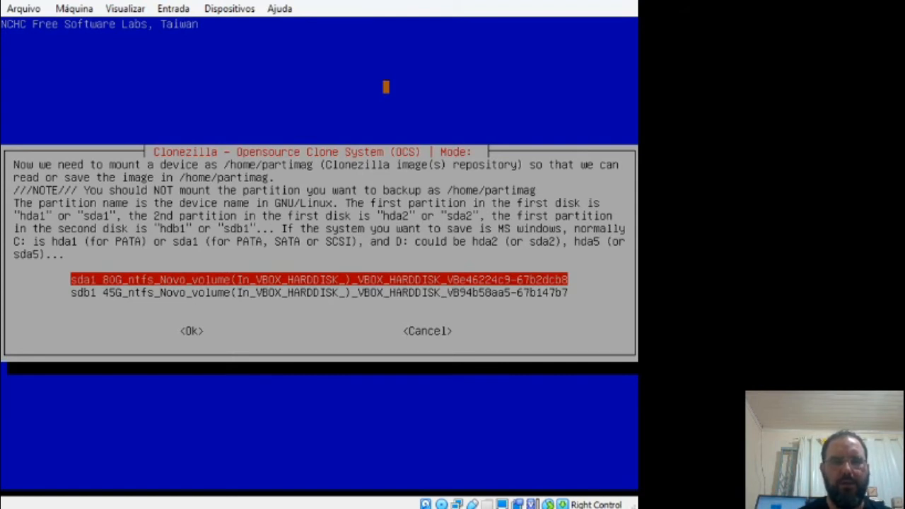
pyautogui.press('Tab')
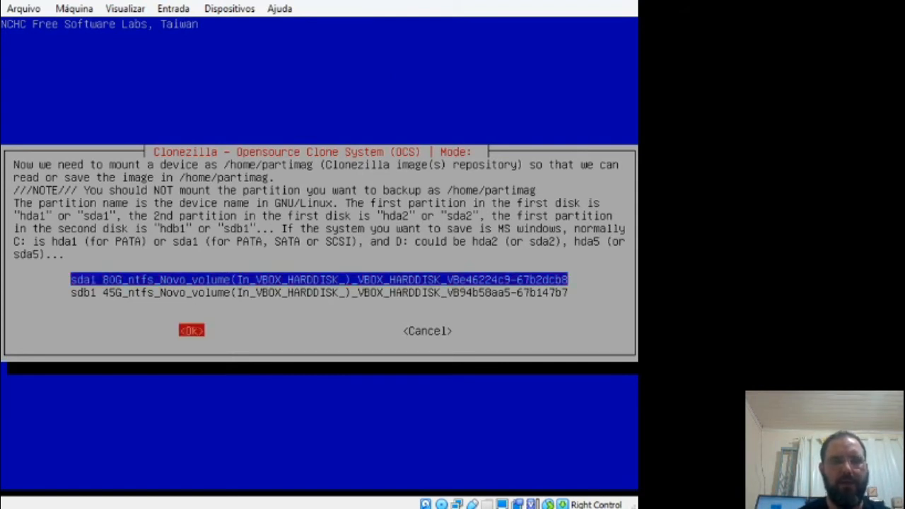
pyautogui.press('Return')
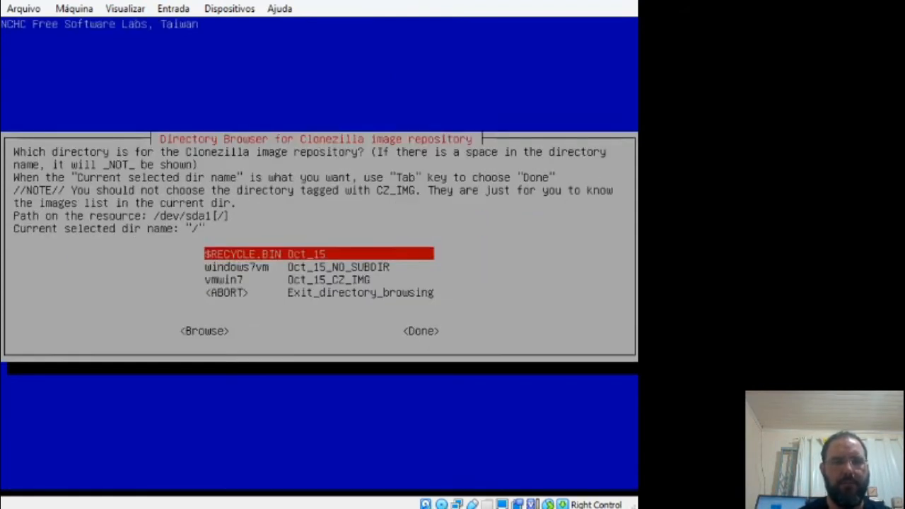
# Step: Look through the directories on sda1 and accept its root directory as the image repository
pyautogui.press('Down')
pyautogui.press('Down')
pyautogui.press('Down')
pyautogui.press('Up')
pyautogui.press('Up')
pyautogui.press('Up')
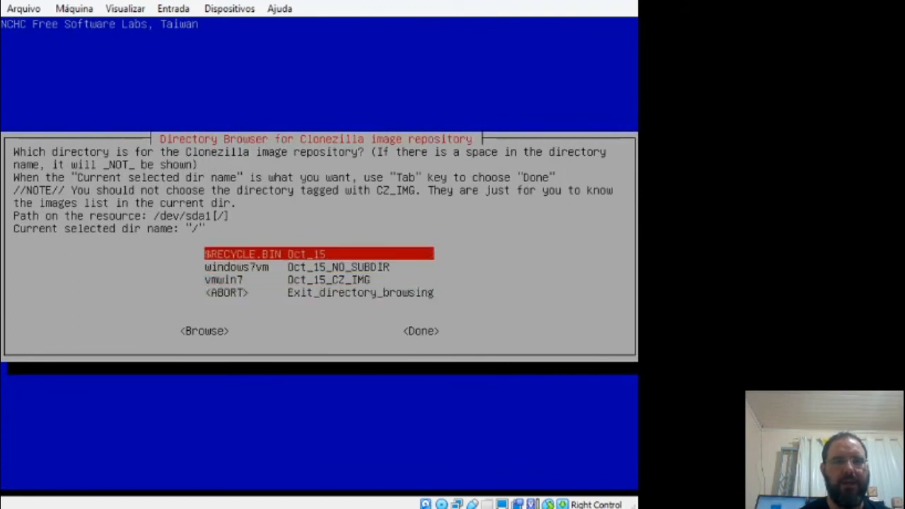
pyautogui.press('Down')
pyautogui.press('Down')
pyautogui.press('Up')
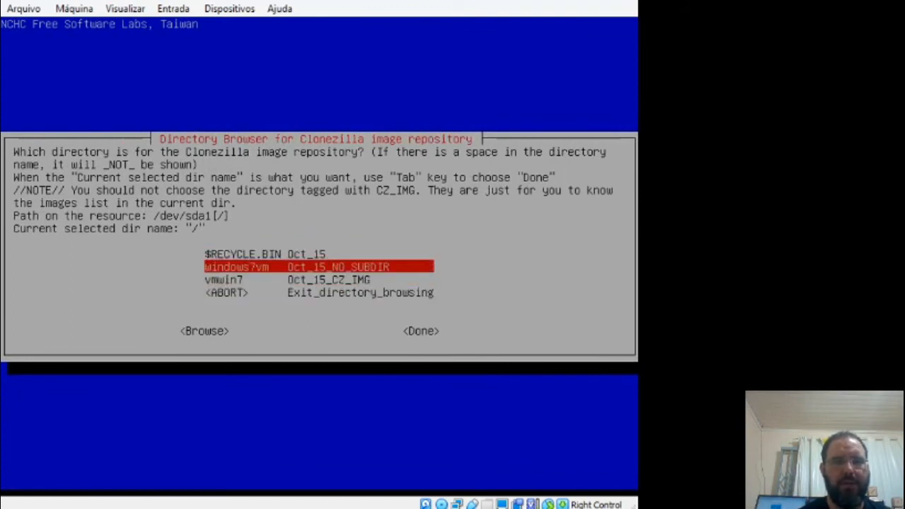
pyautogui.press('Down')
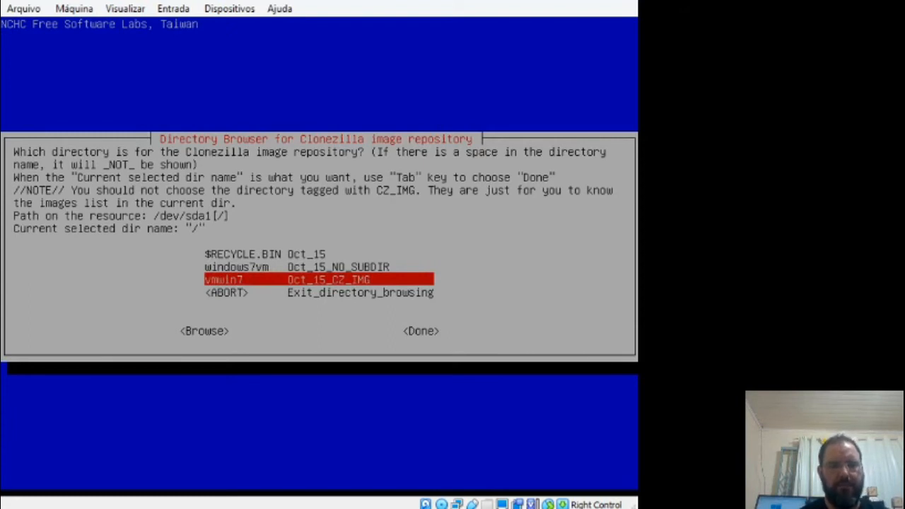
pyautogui.press('Tab')
pyautogui.press('Tab')
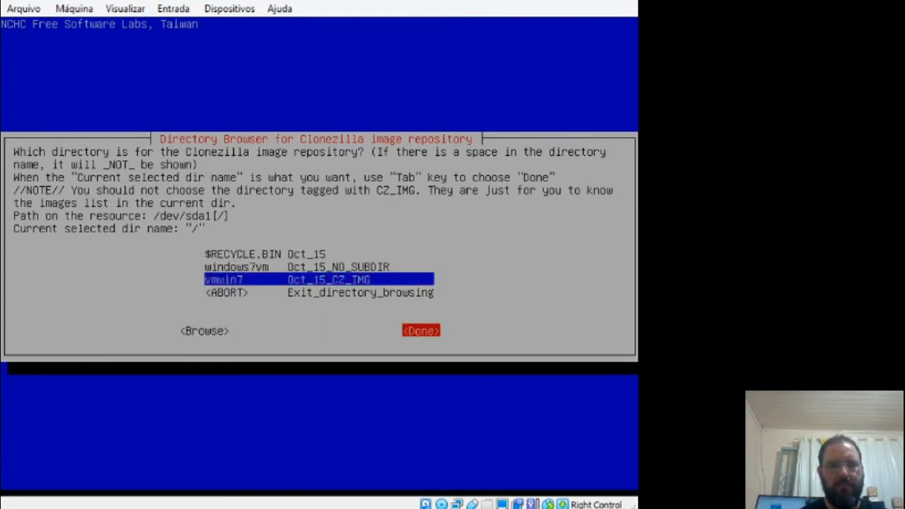
pyautogui.press('Return')
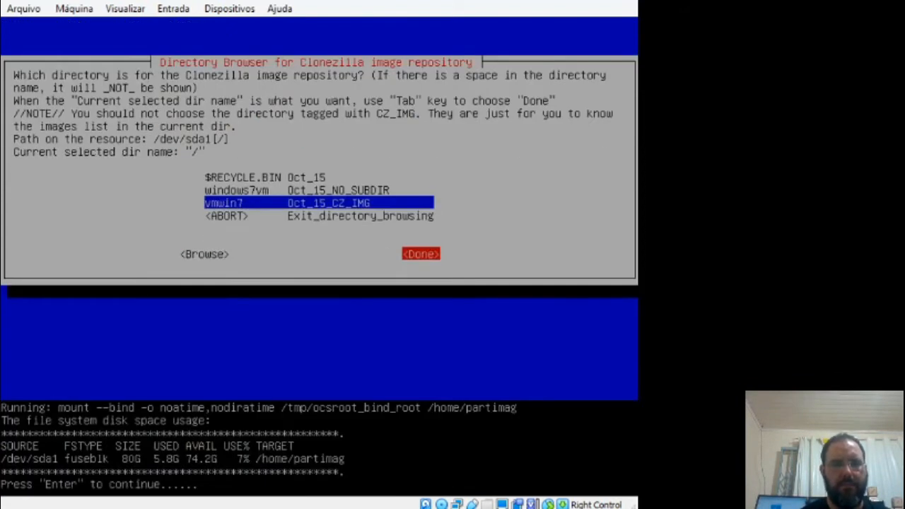
# Step: Continue past the disk space summary and choose Beginner mode with the default options
pyautogui.press('Return')
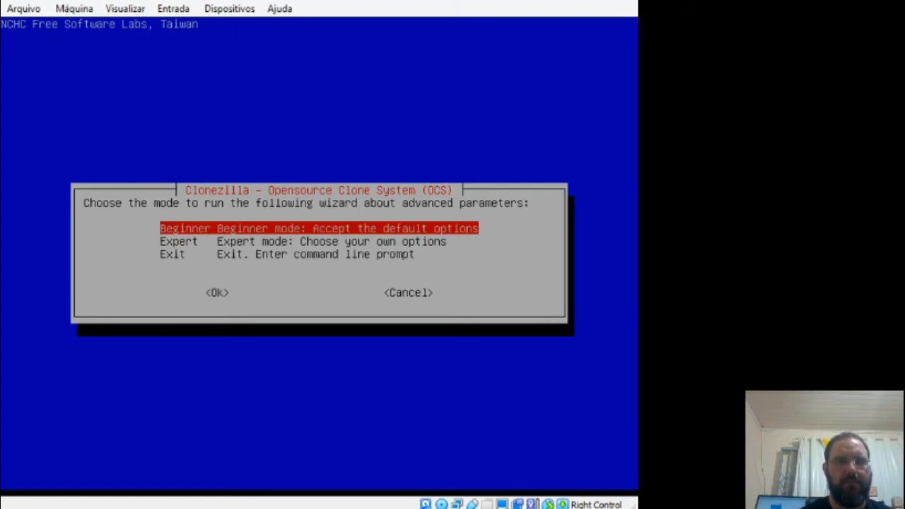
pyautogui.press('Tab')
pyautogui.press('Return')
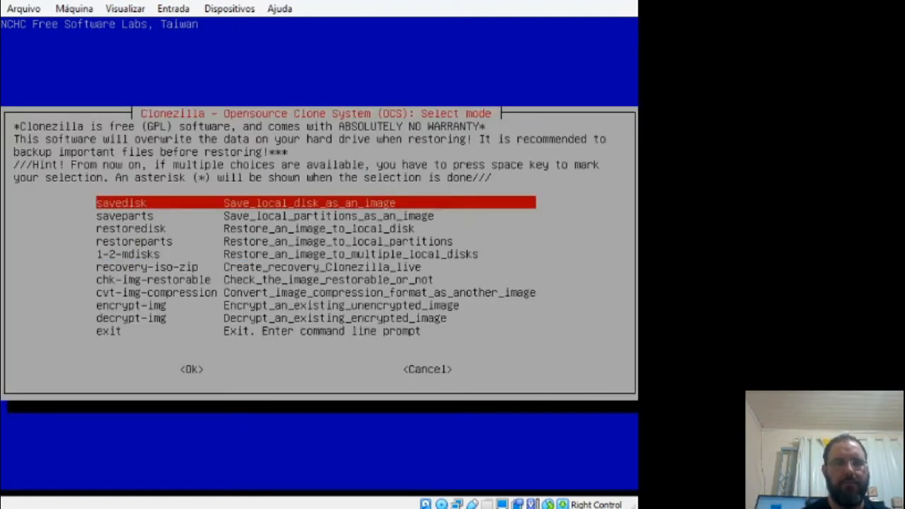
# Step: Choose the restoredisk mode to restore an image to a local disk
pyautogui.press('Down')
pyautogui.press('Down')
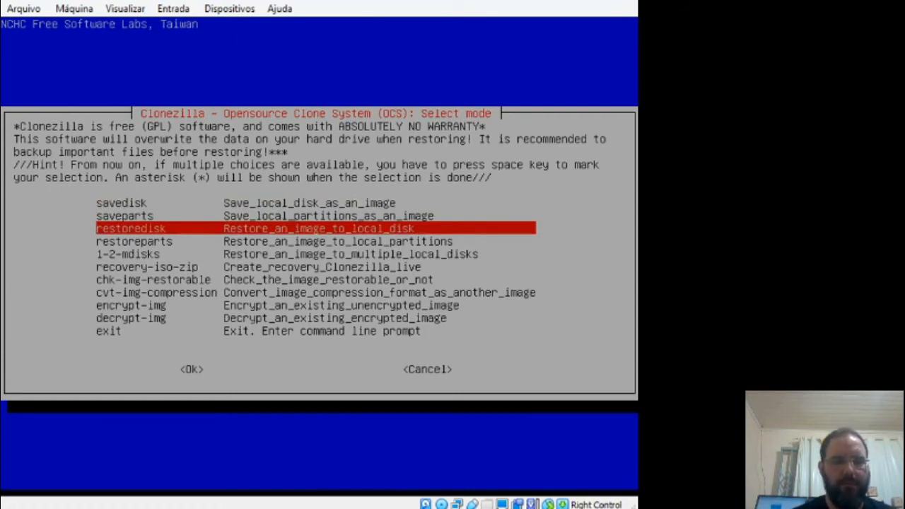
pyautogui.press('Tab')
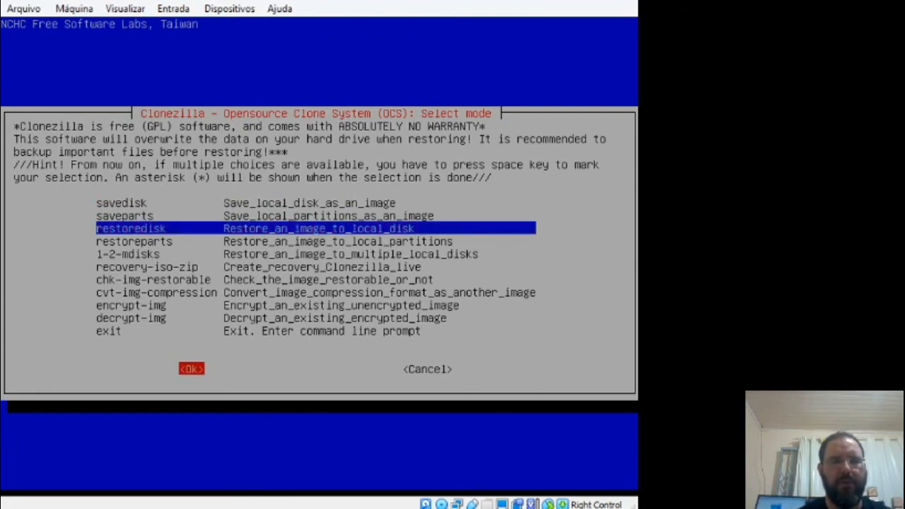
pyautogui.press('Return')
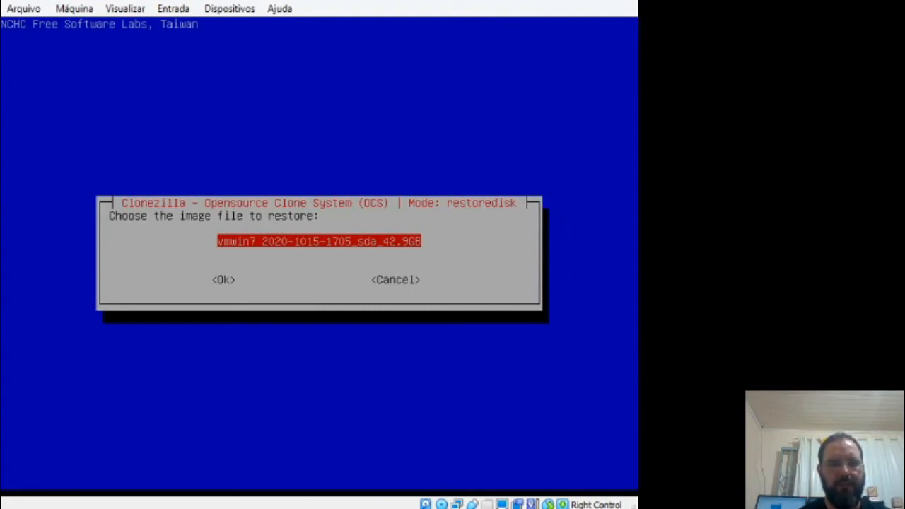
# Step: Select the vmwin7 image as the source and the 48.3GB disk sdb as the restore target
pyautogui.press('Tab')
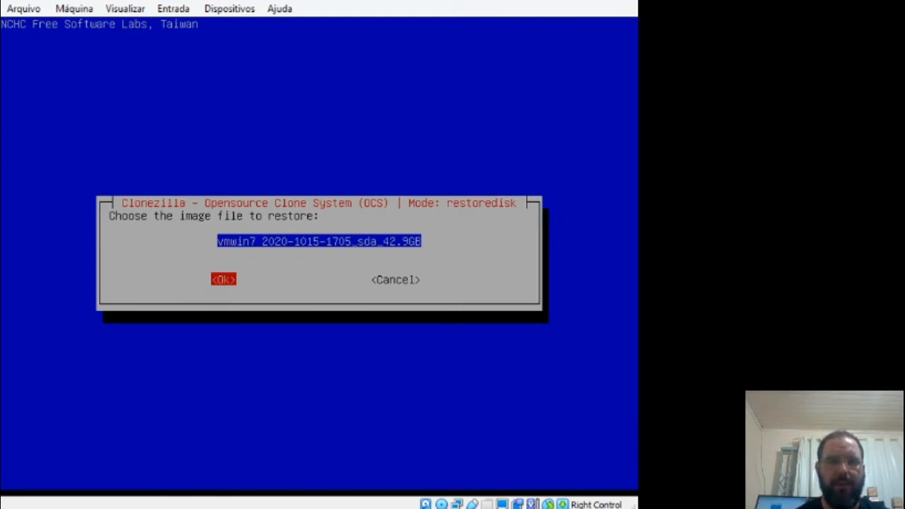
pyautogui.press('Return')
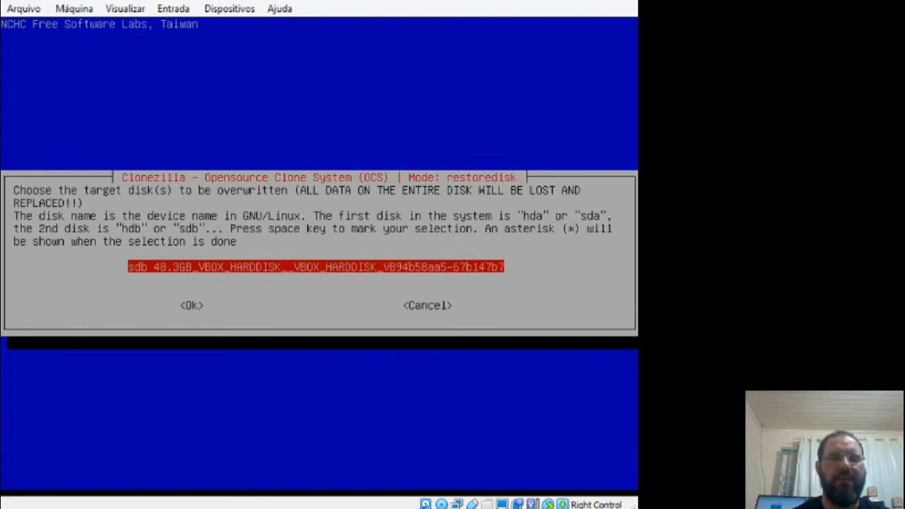
pyautogui.press('Tab')
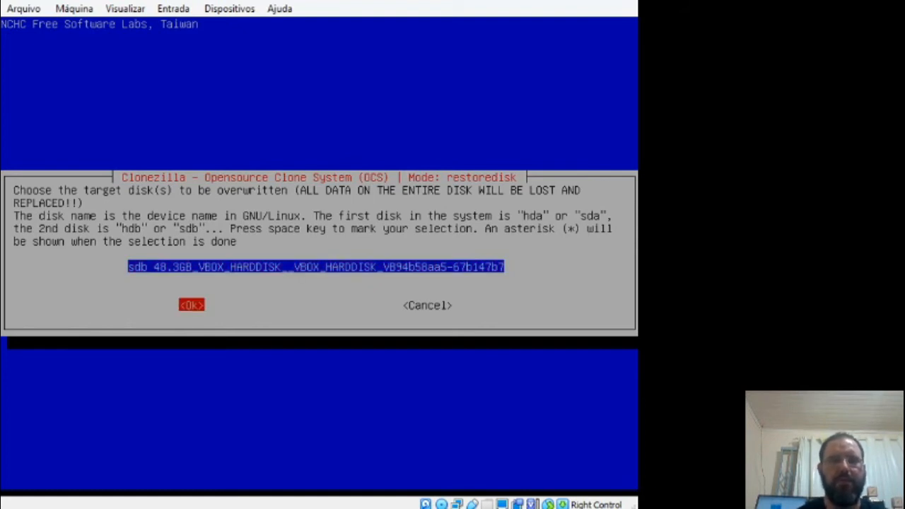
pyautogui.press('Return')
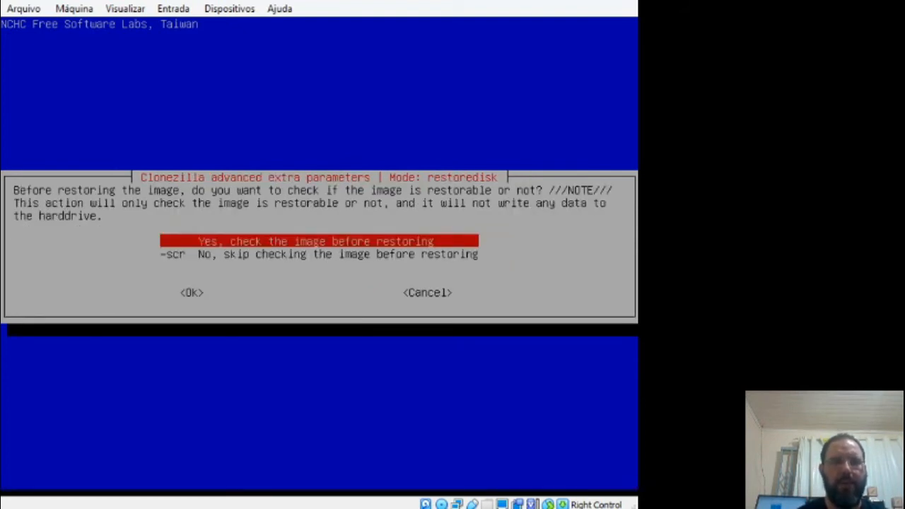
# Step: Skip checking the image before restoring and set the machine to shut down when everything is finished
pyautogui.press('Down')
pyautogui.press('Tab')
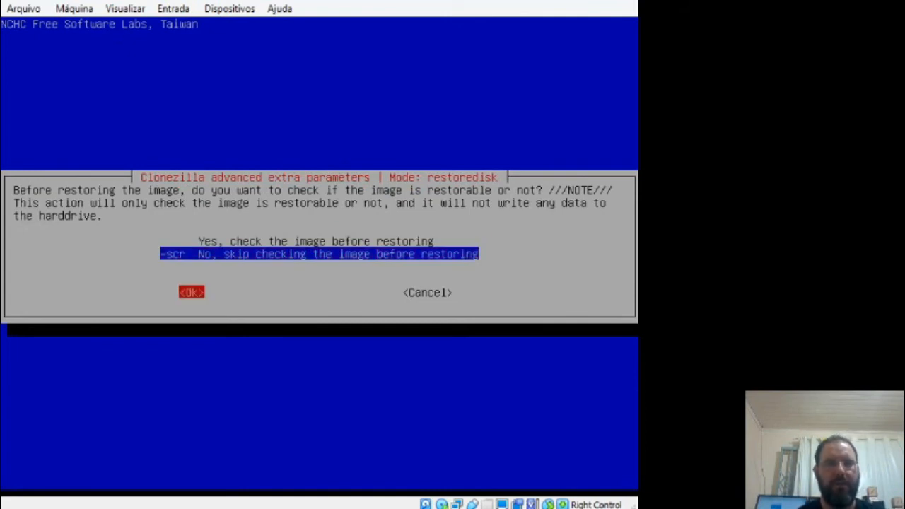
pyautogui.press('Return')
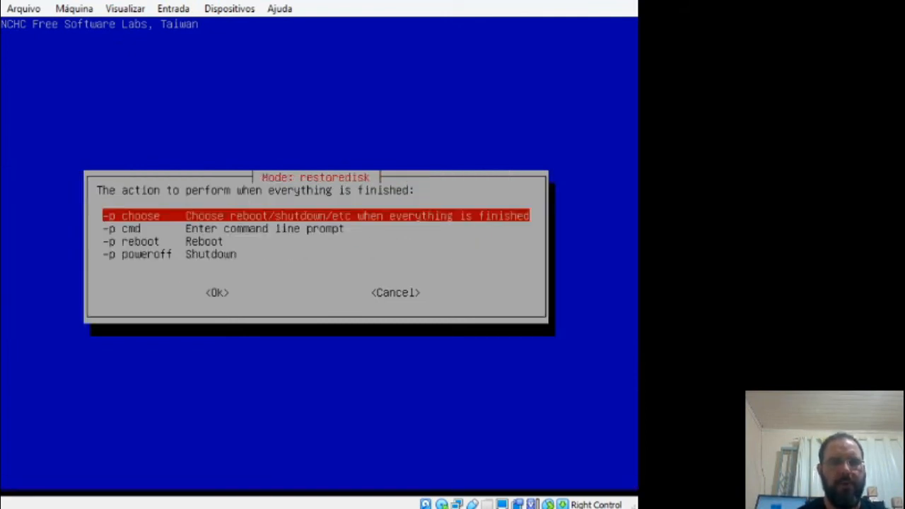
pyautogui.press('Down')
pyautogui.press('Down')
pyautogui.press('Down')
pyautogui.press('Tab')
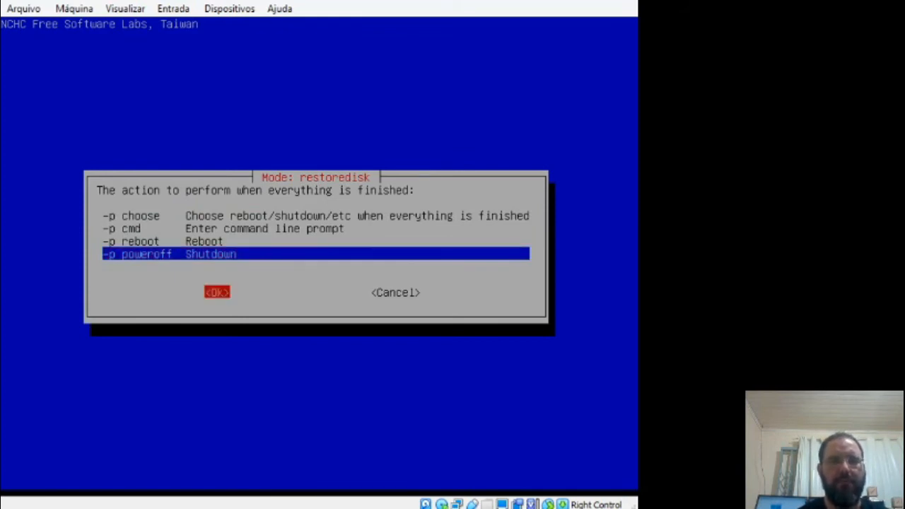
pyautogui.press('Return')
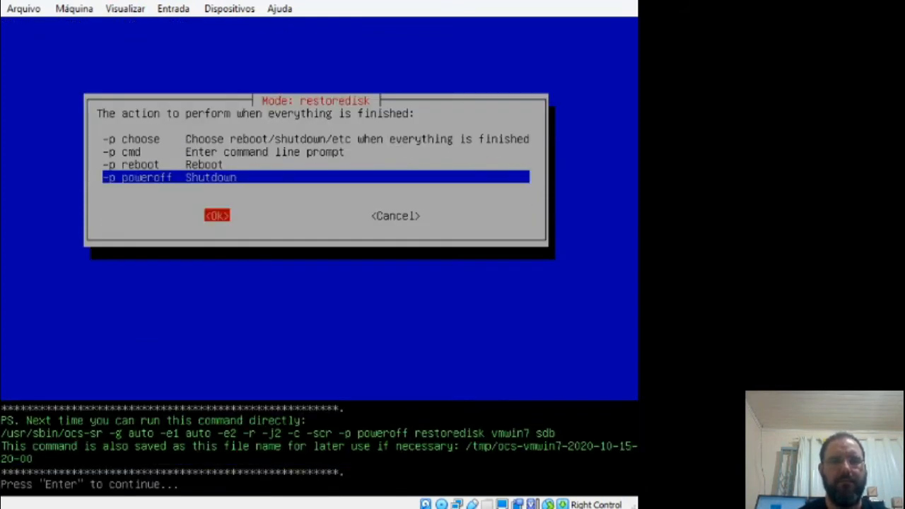
# Step: Confirm both overwrite warnings to restore vmwin7 onto sdb, and continue past the live-medium removal prompt to finish the shutdown
pyautogui.press('Return')
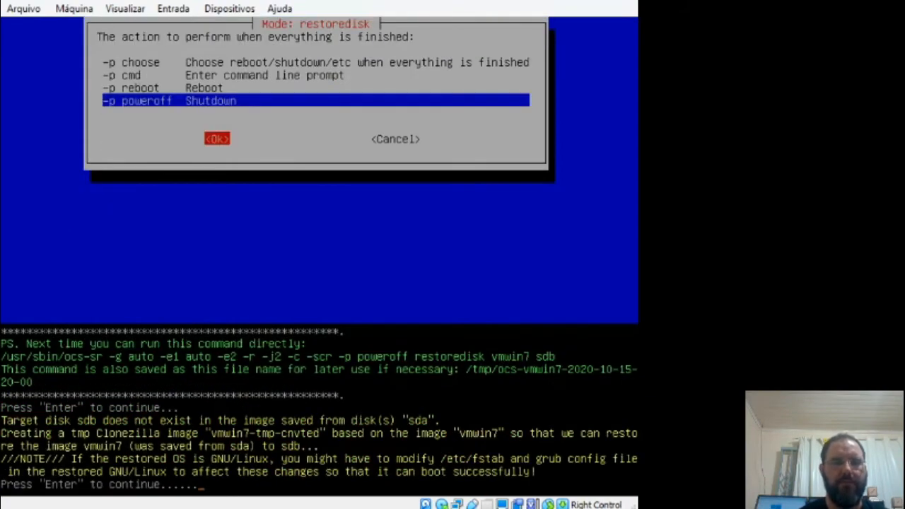
pyautogui.press('Return')
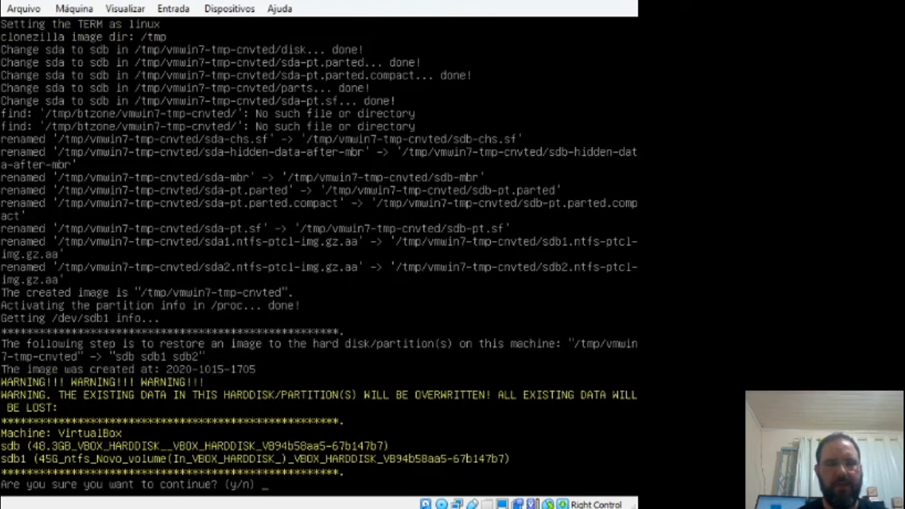
pyautogui.write('y')
pyautogui.press('Return')
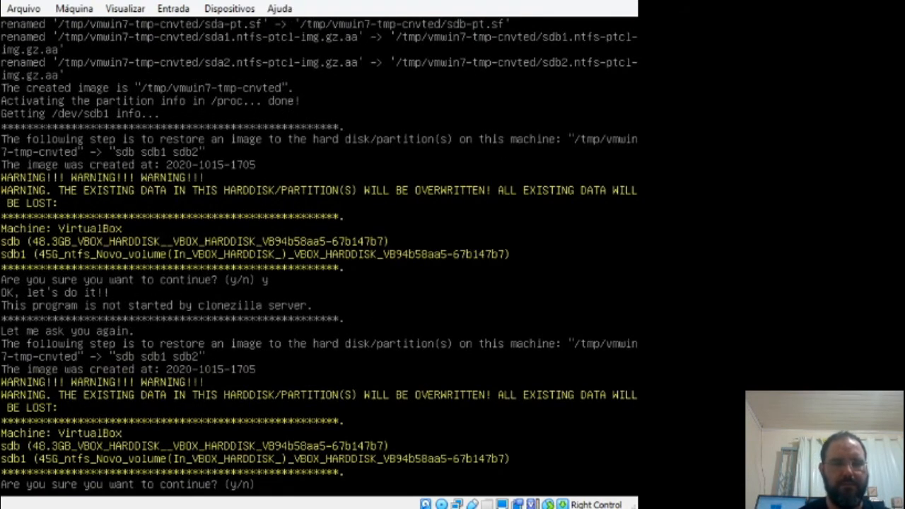
pyautogui.write('y')
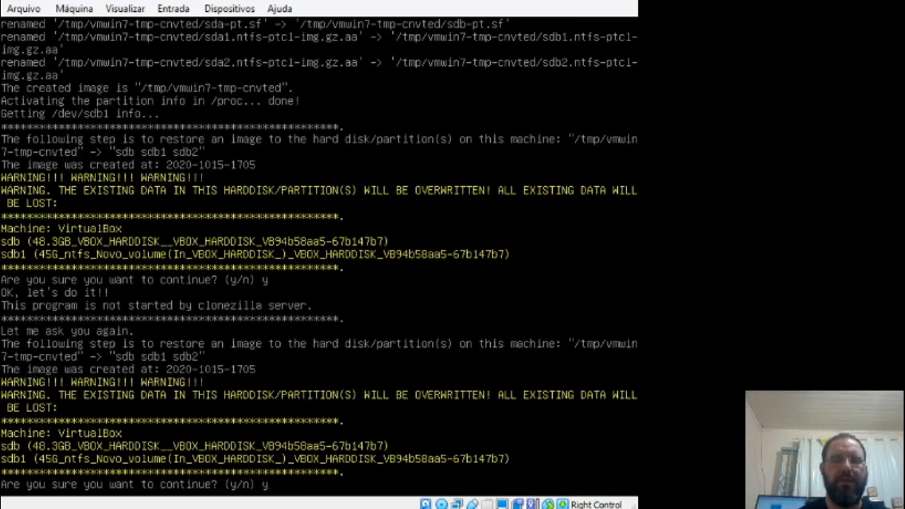
pyautogui.press('Return')
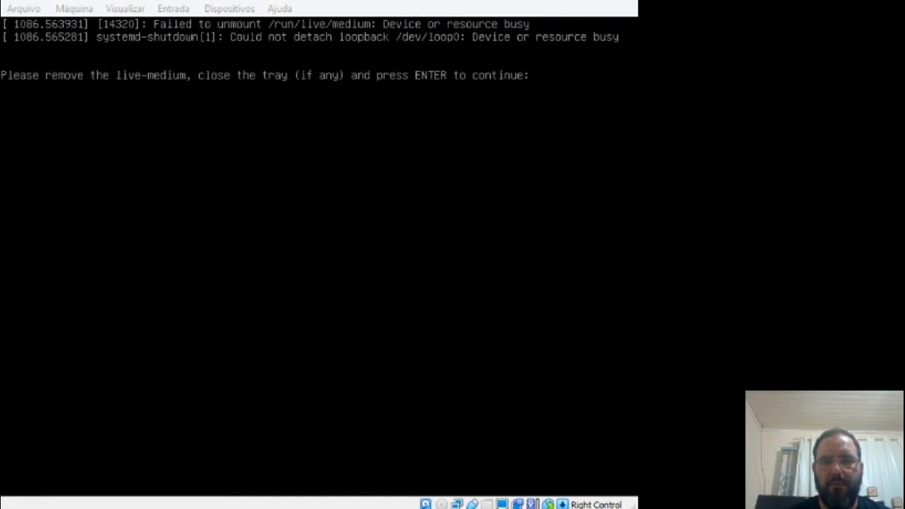
pyautogui.hotkey('alt', 'Tab')
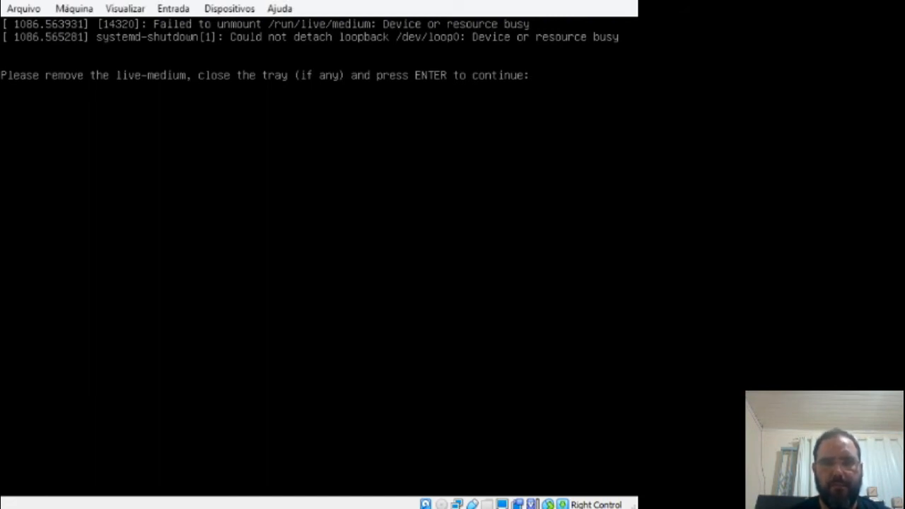
pyautogui.press('Return')
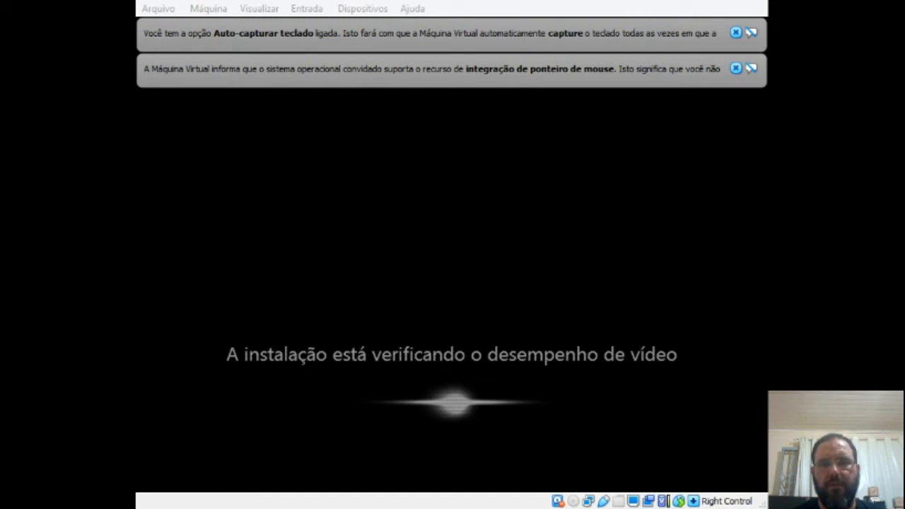
# Step: Dismiss the notifications over the Windows 7 virtual machine and resume it from its paused state
pyautogui.click(551, 216)
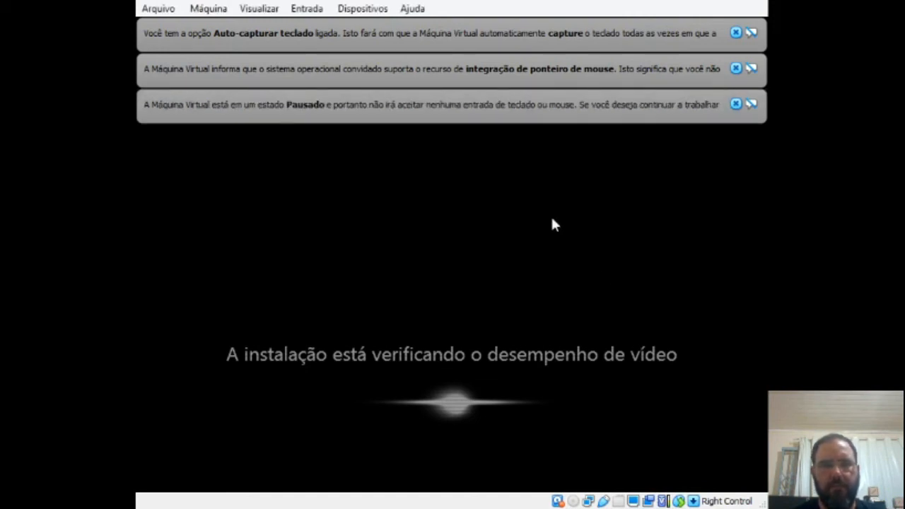
pyautogui.click(735, 104)
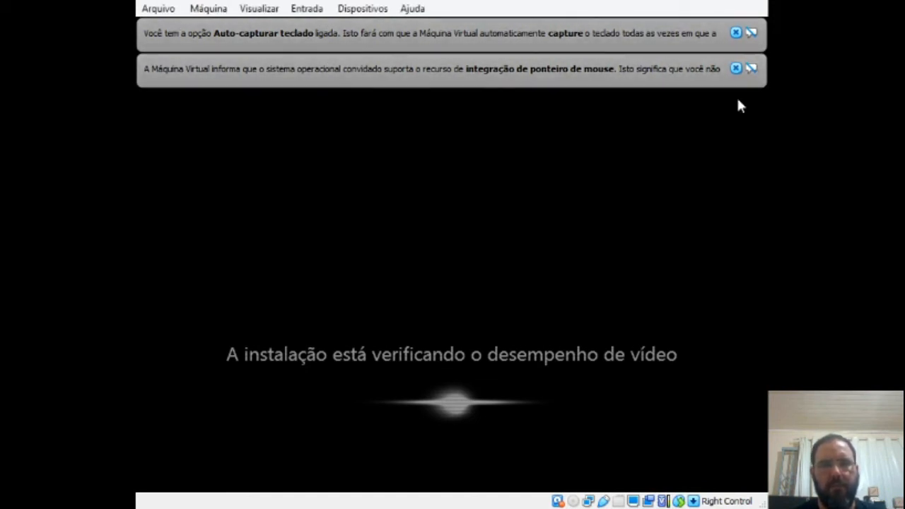
pyautogui.click(735, 69)
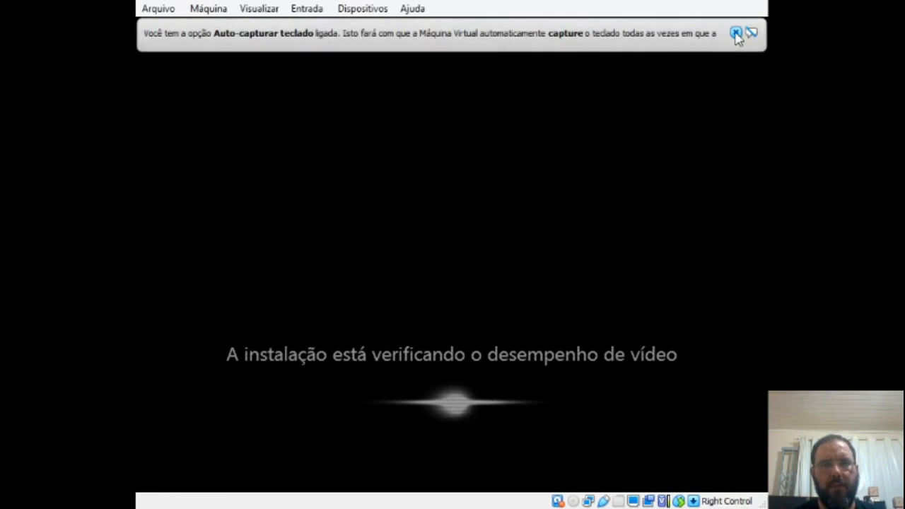
pyautogui.click(736, 32)
pyautogui.click(200, 13)
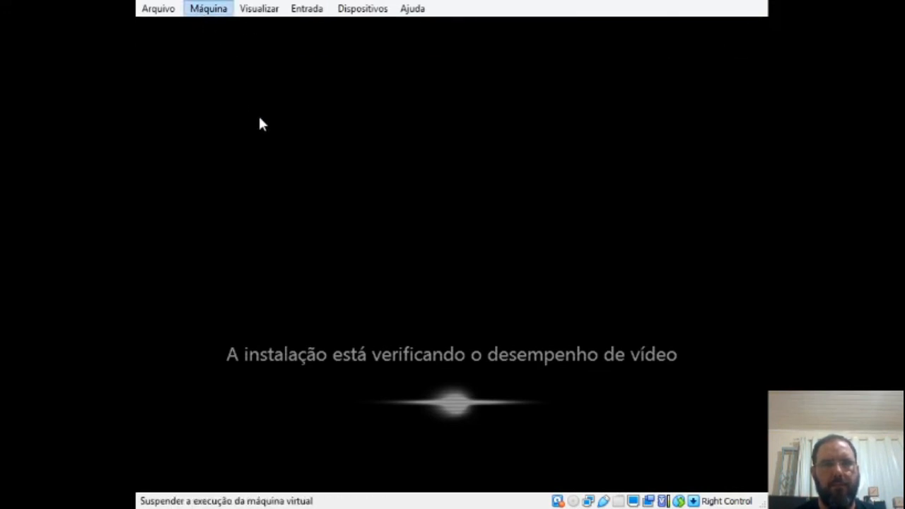
pyautogui.click(269, 114)
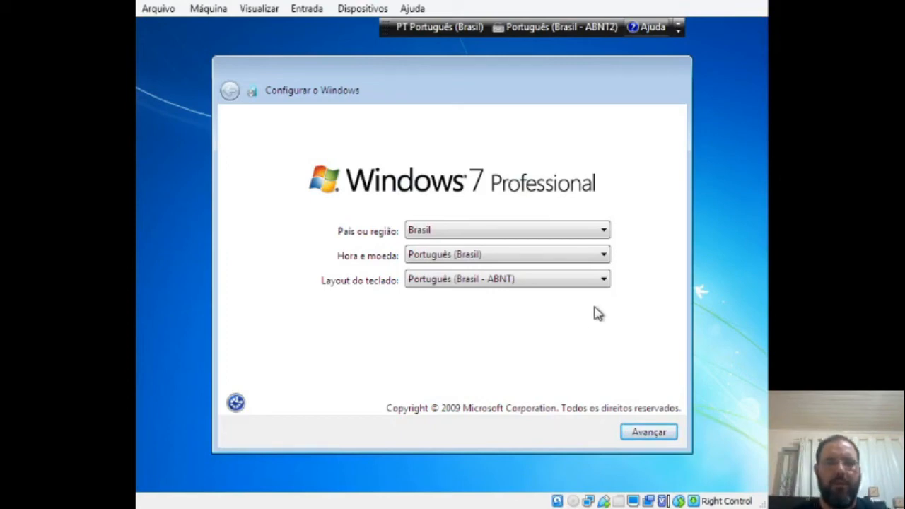
# Step: Set the Windows setup keyboard layout to Português (Brasil - ABNT2) and continue
pyautogui.click(535, 289)
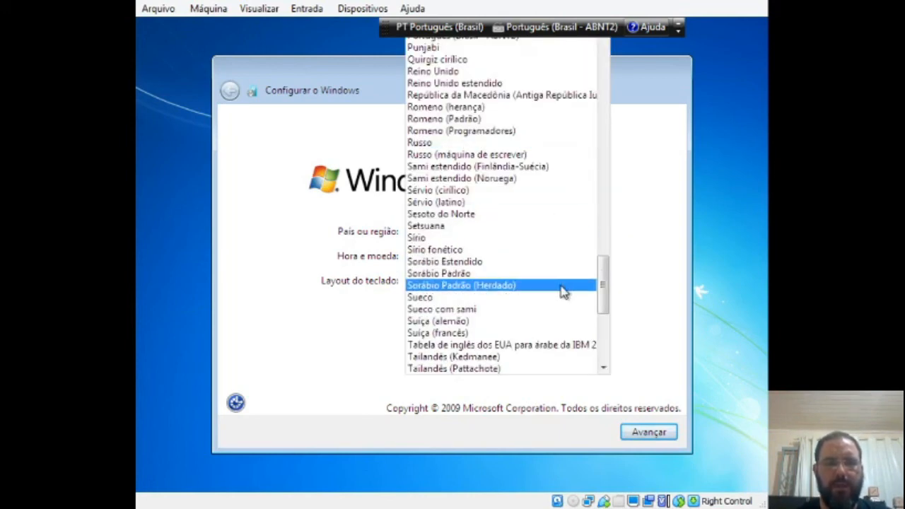
pyautogui.moveTo(605, 313); pyautogui.dragTo(610, 259)
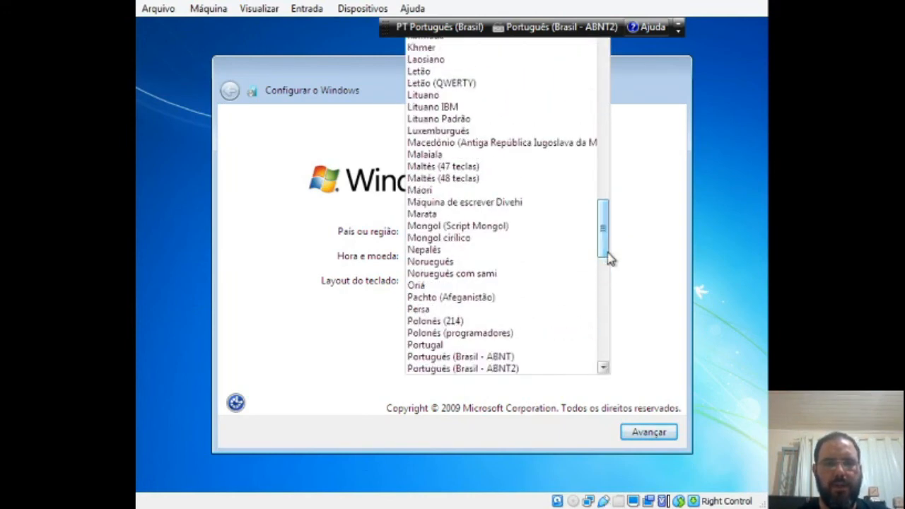
pyautogui.click(518, 371)
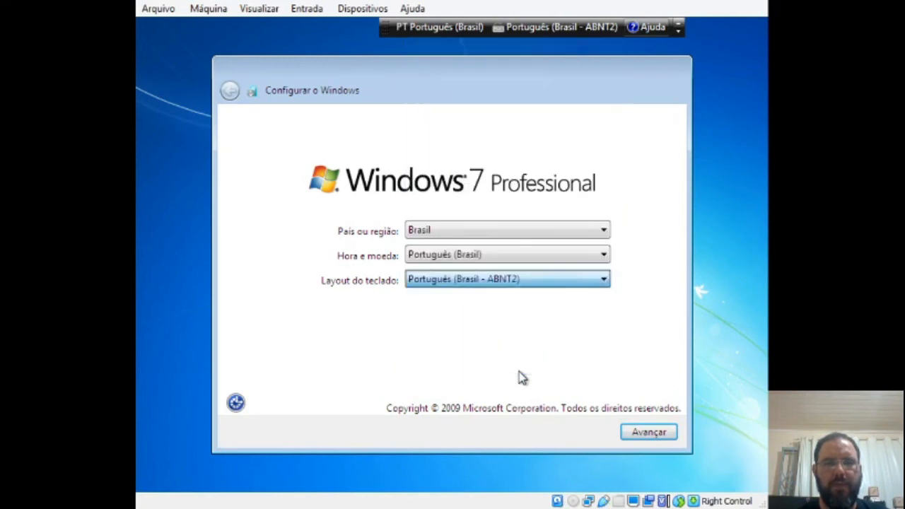
pyautogui.click(641, 435)
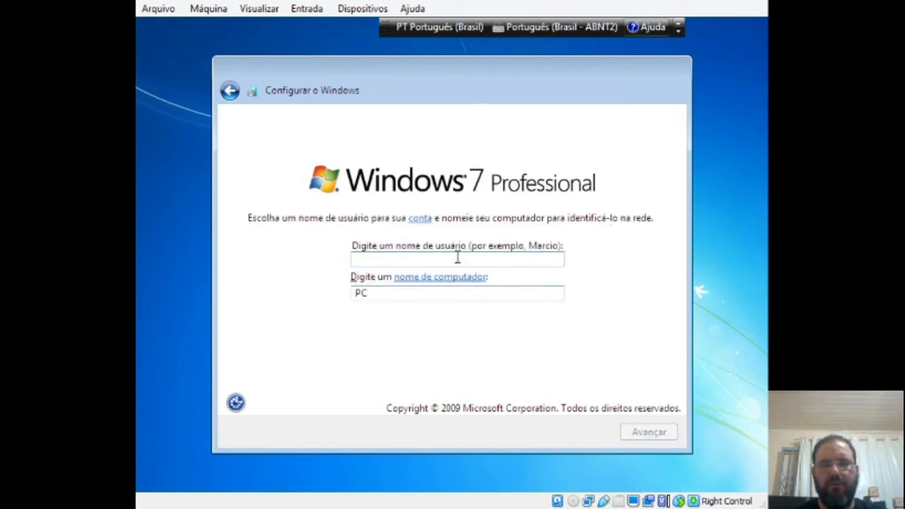
# Step: Enter Teste2 as the user name and Win7Sysprep as the computer name, and continue
pyautogui.write('Teste2')
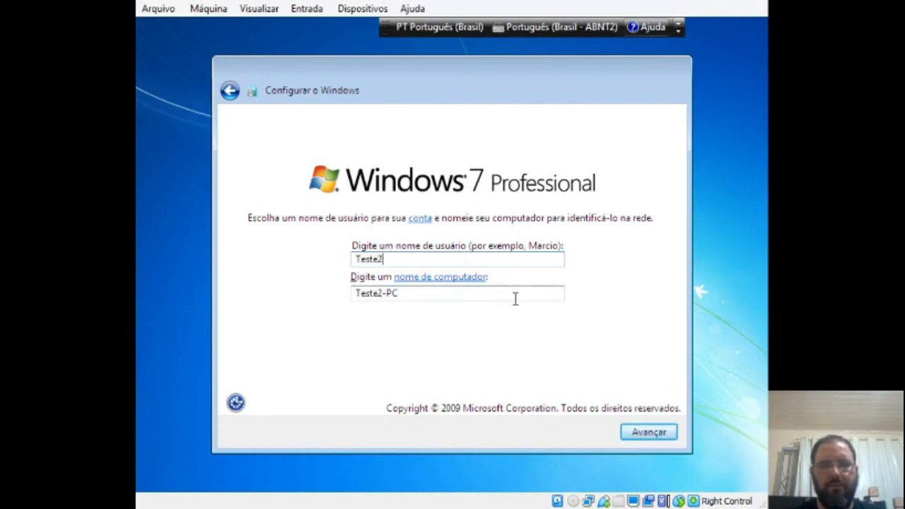
pyautogui.moveTo(500, 299); pyautogui.dragTo(511, 264)
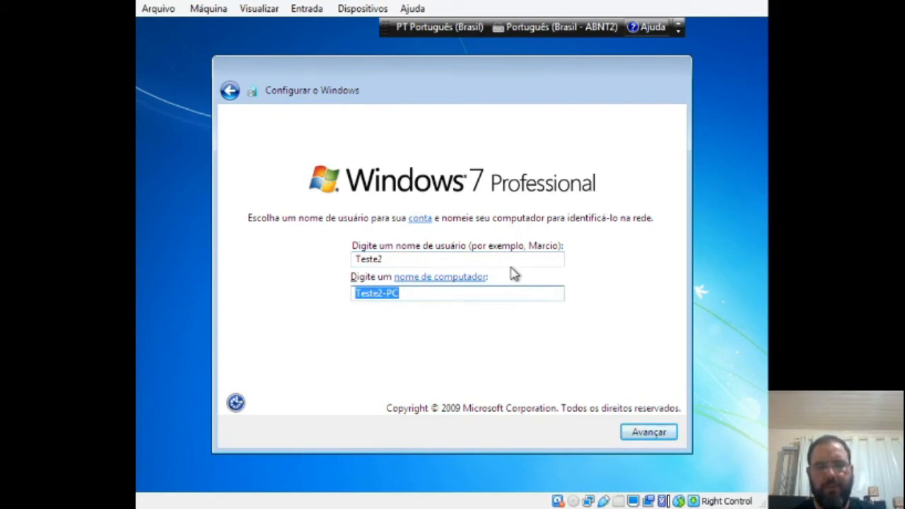
pyautogui.write('Wi')
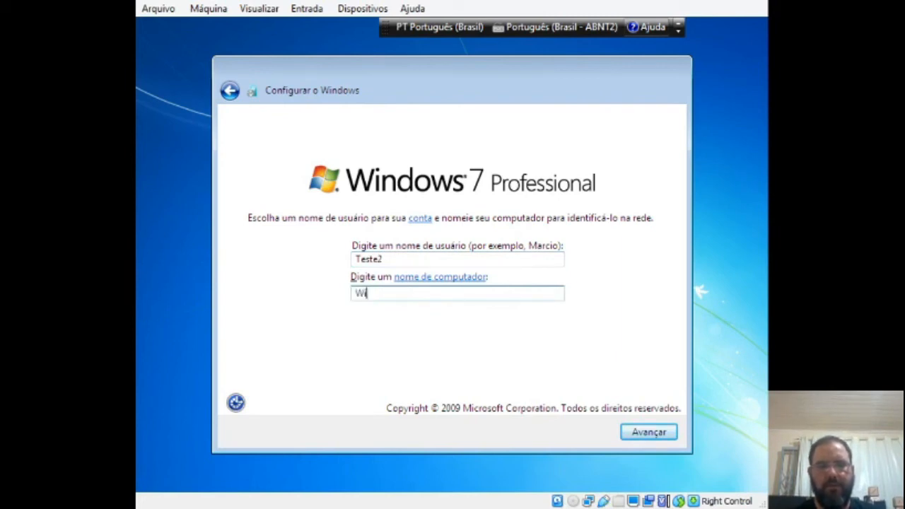
pyautogui.write('n7Sysprep')
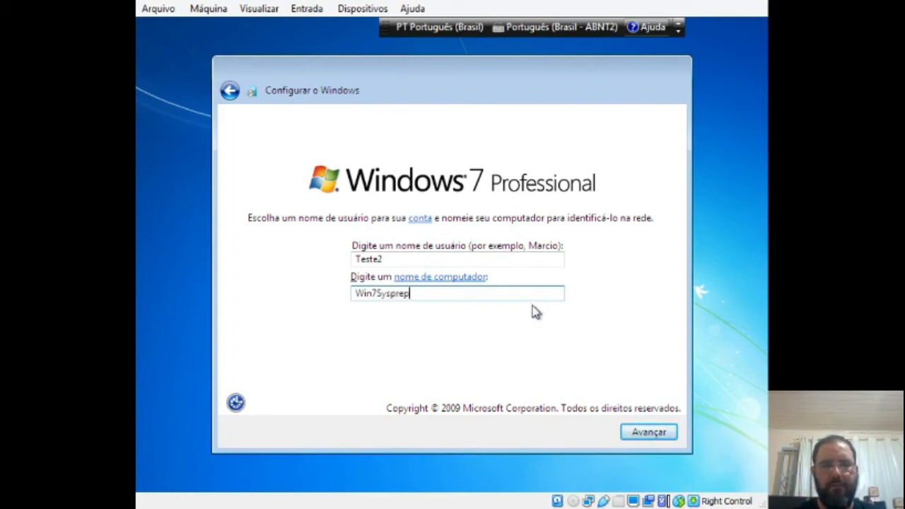
pyautogui.click(637, 436)
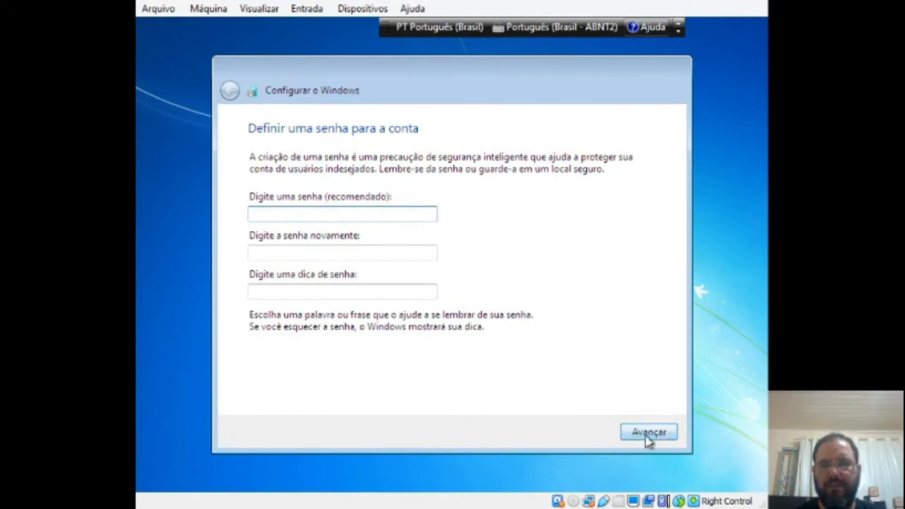
# Step: Leave the account without a password and accept the Windows license terms
pyautogui.click(646, 437)
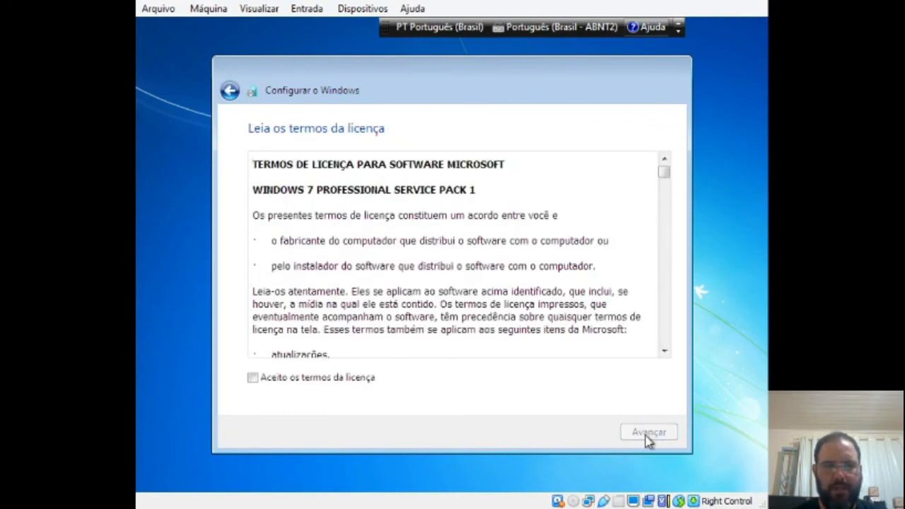
pyautogui.click(345, 381)
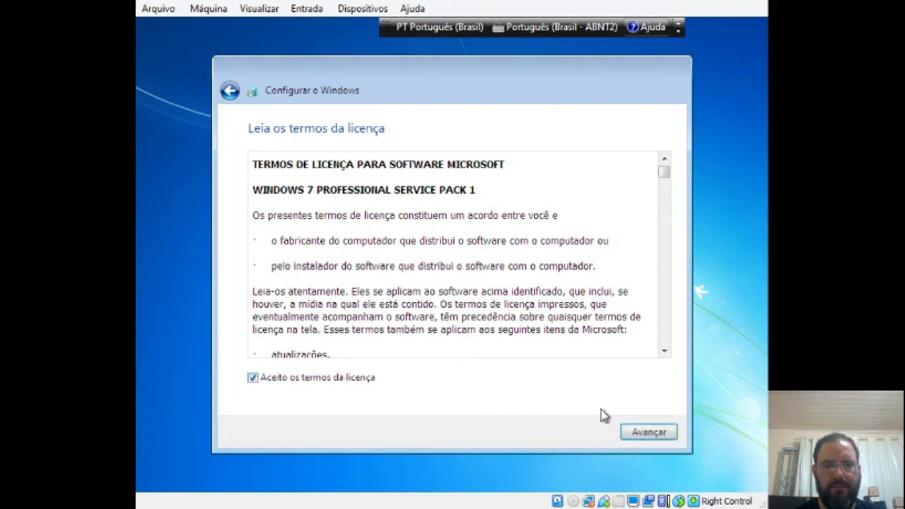
pyautogui.click(644, 437)
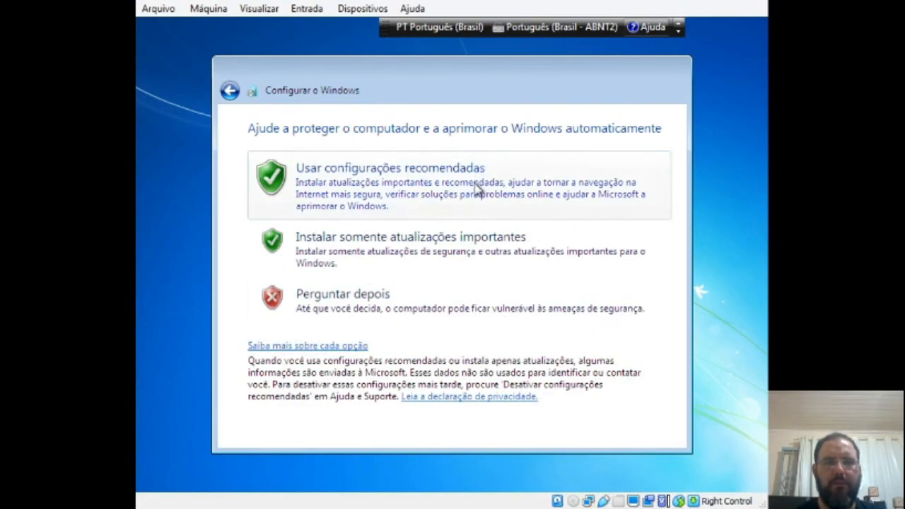
# Step: Use the recommended update settings, keep the Brasília date and time settings, and set the network location to Rede de Trabalho
pyautogui.click(478, 182)
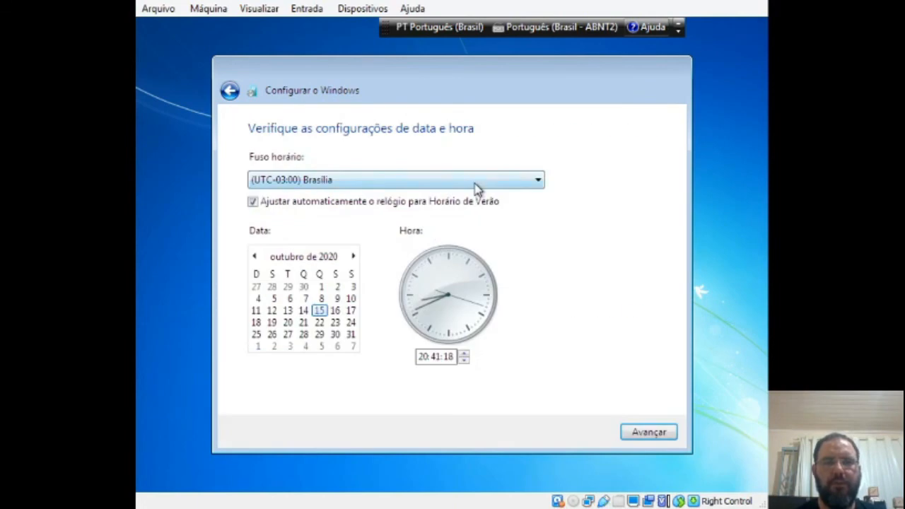
pyautogui.click(640, 434)
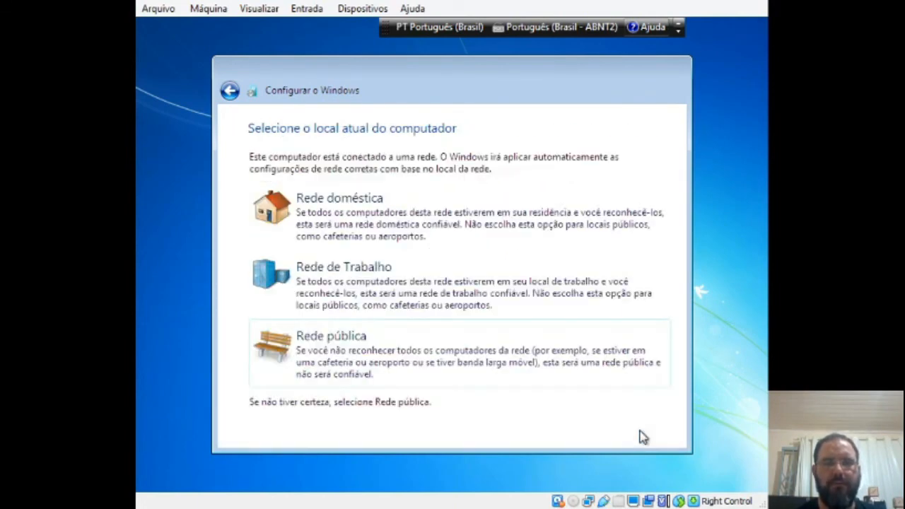
pyautogui.click(540, 298)
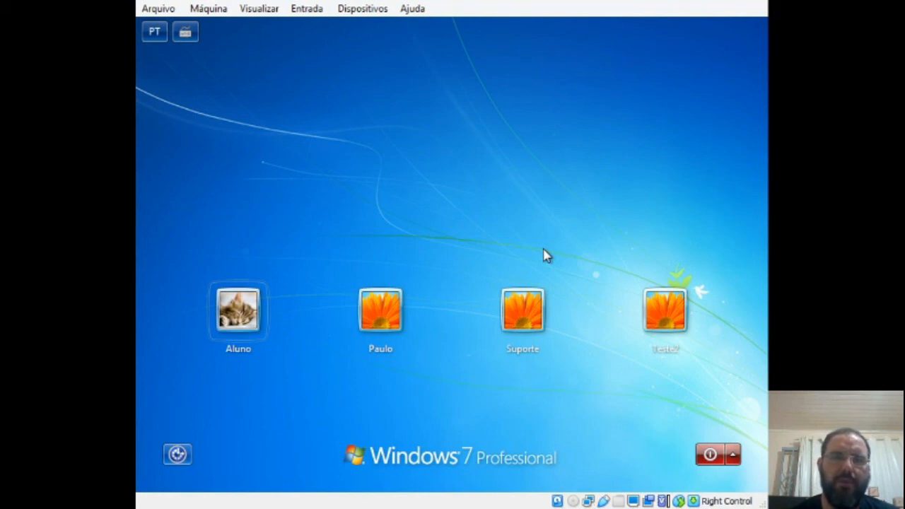
# Step: Sign in to Windows with the Teste2 account
pyautogui.click(669, 319)
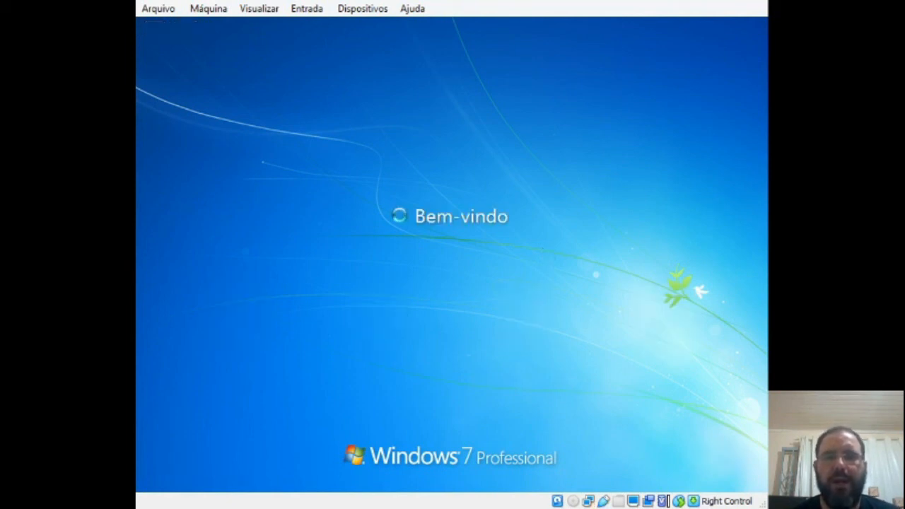